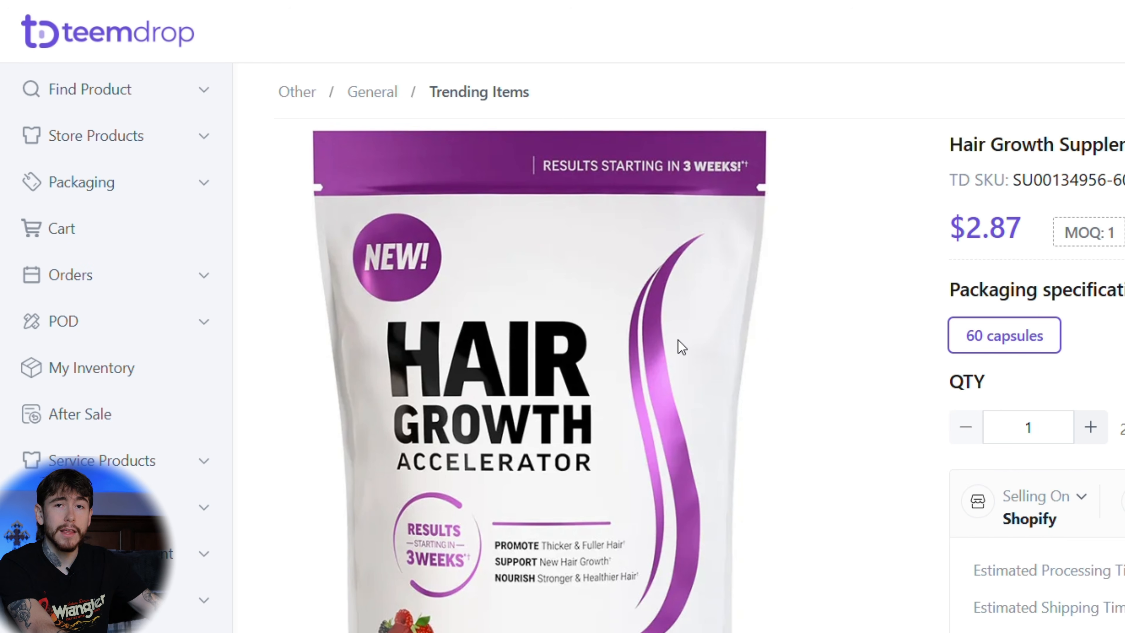
Step: Save the Hair Growth Accelerator product image from the supplier's product page
right_click(589, 285)
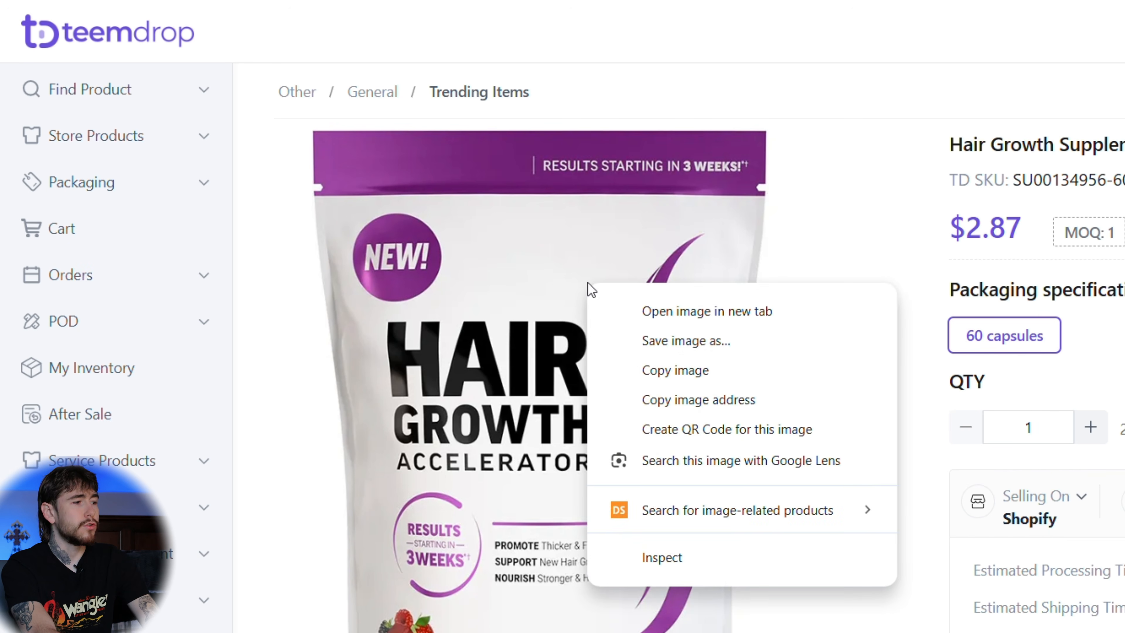
click(660, 346)
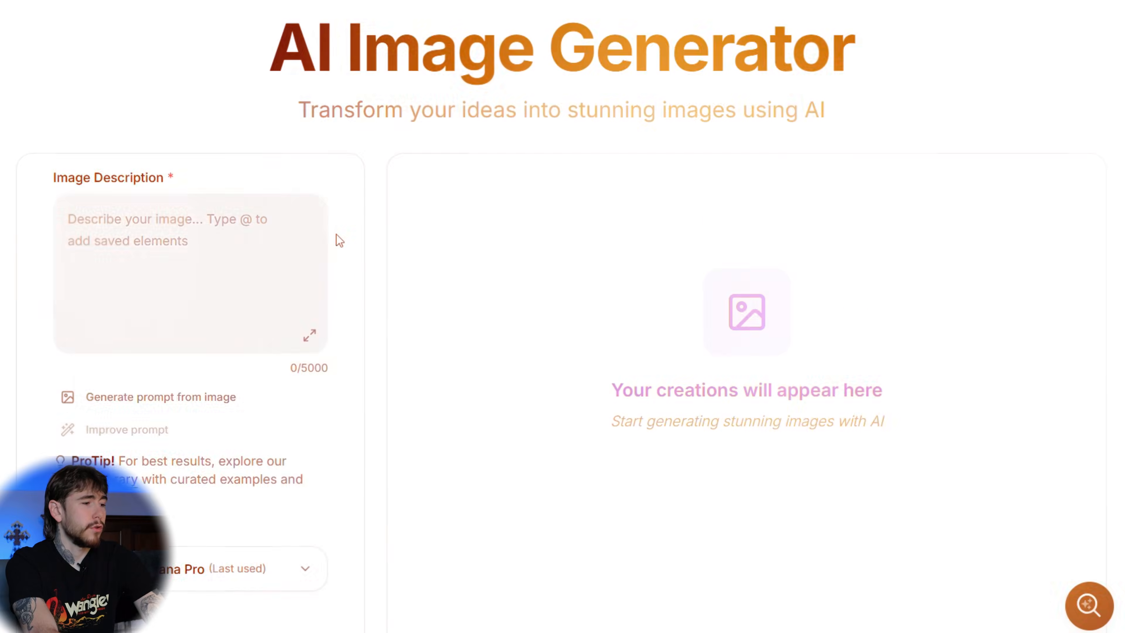
Step: In the AI Image Generator, keep Nano-Banana Pro as the model and set 4K resolution with a square 1:1 aspect ratio
scroll(310, 253, down, 5)
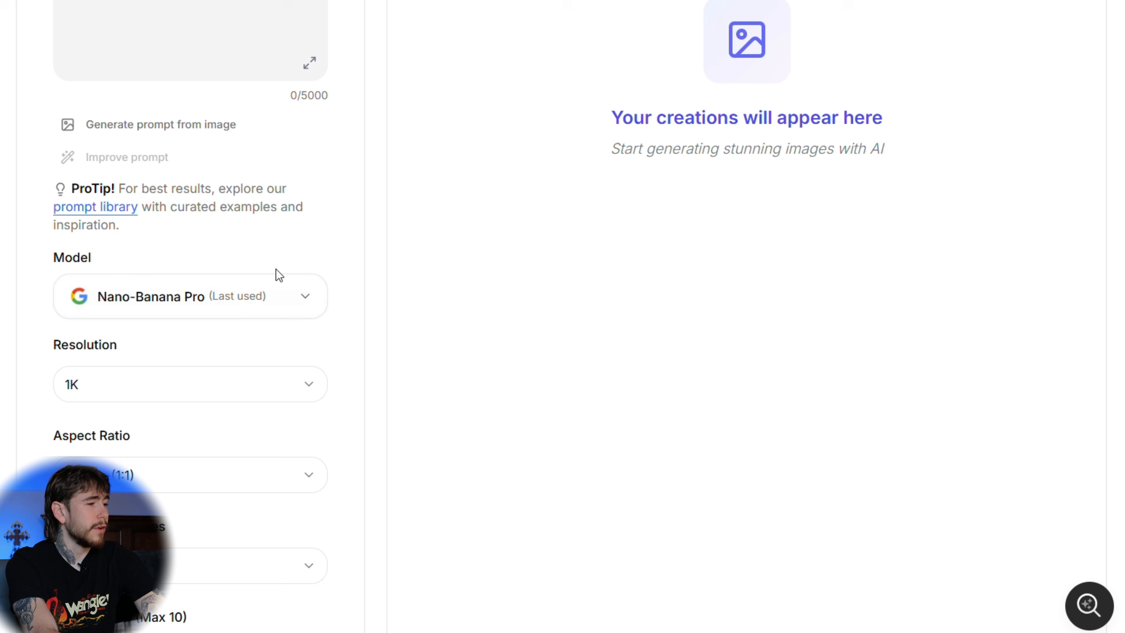
click(198, 306)
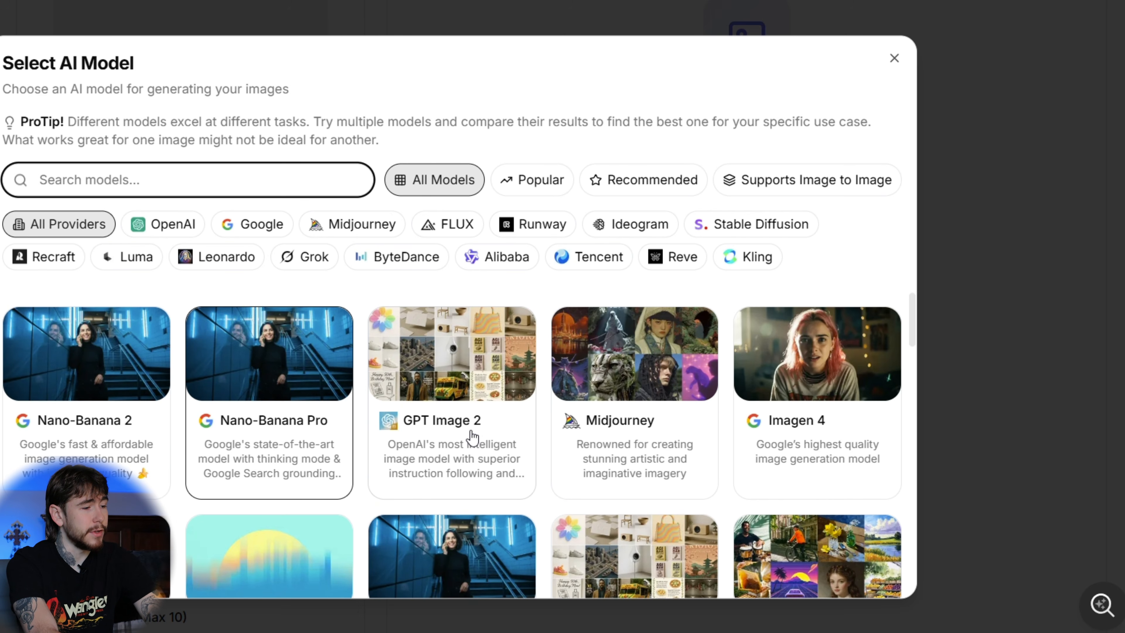
scroll(583, 430, down, 3)
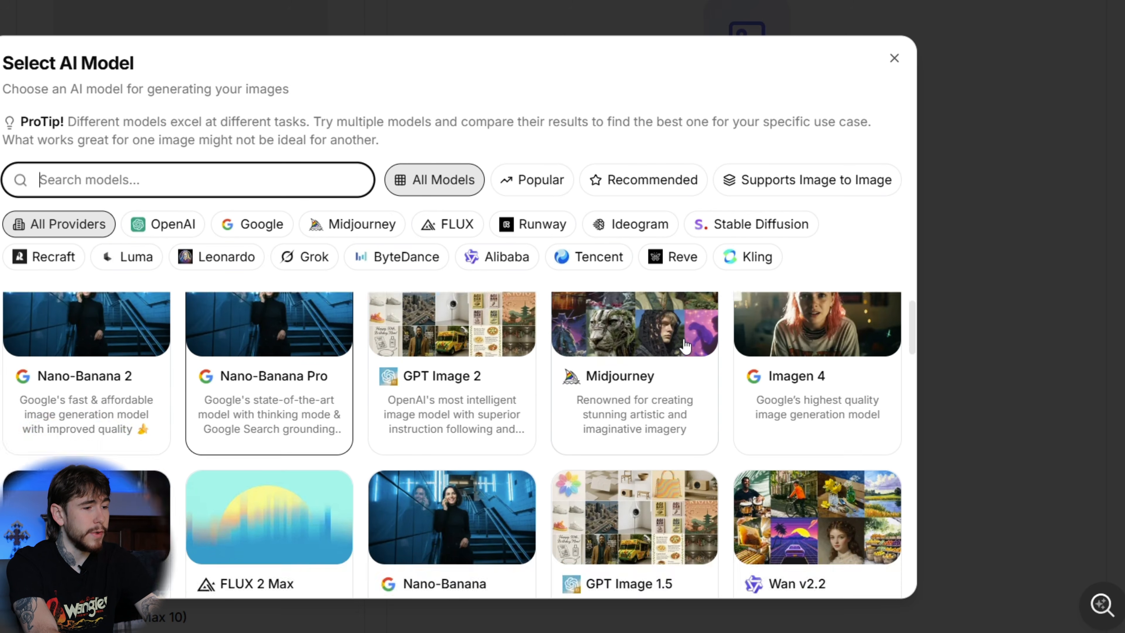
click(895, 58)
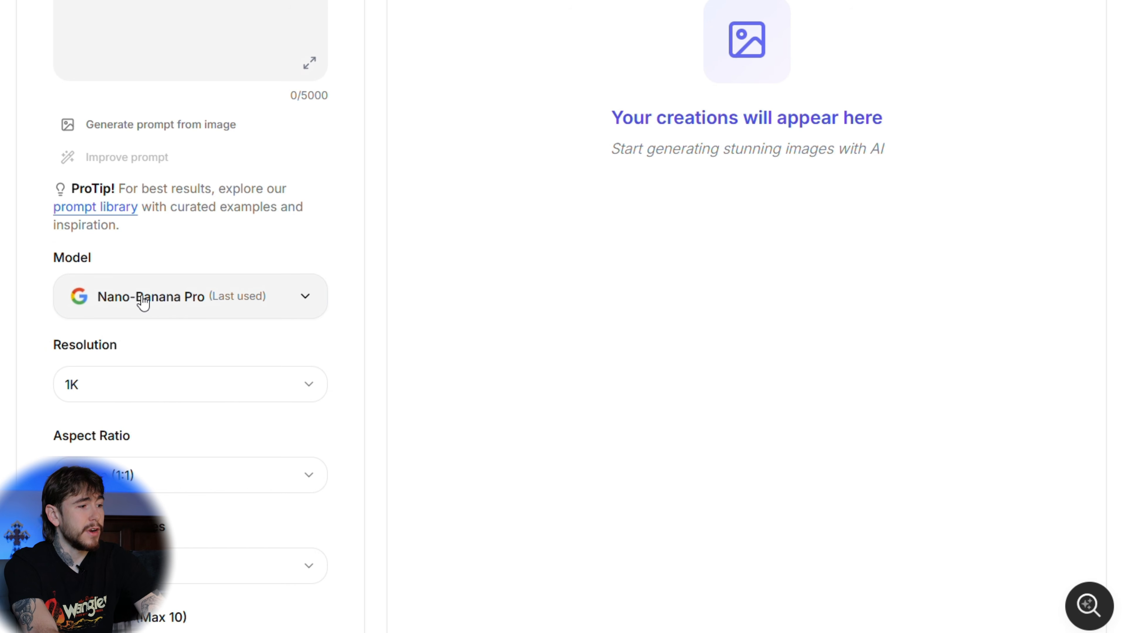
scroll(314, 234, down, 4)
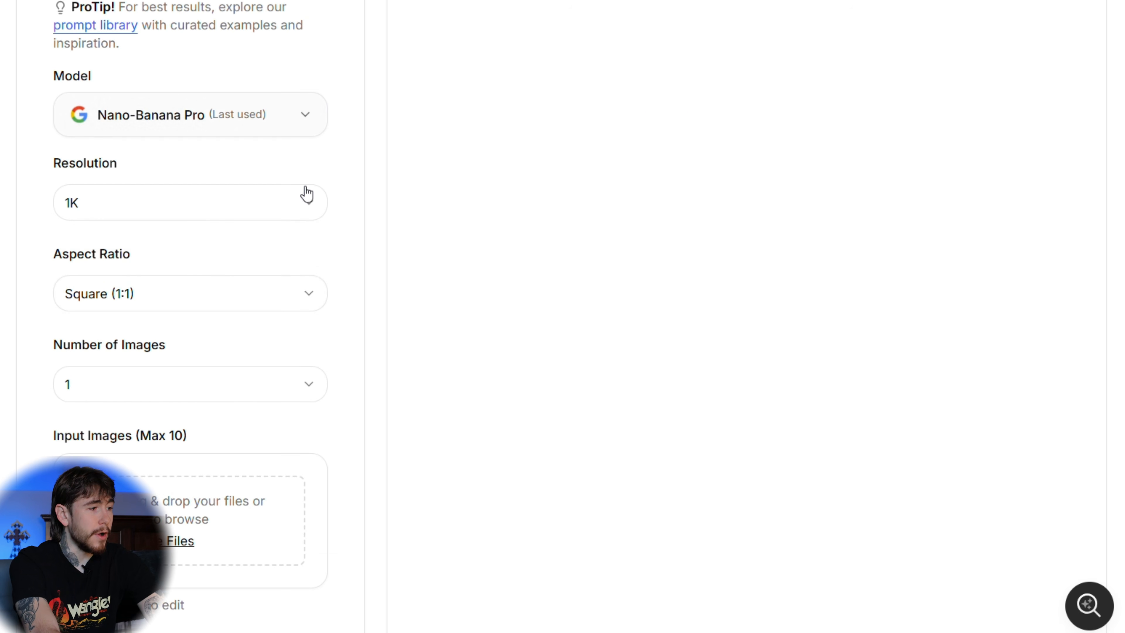
click(213, 216)
click(170, 310)
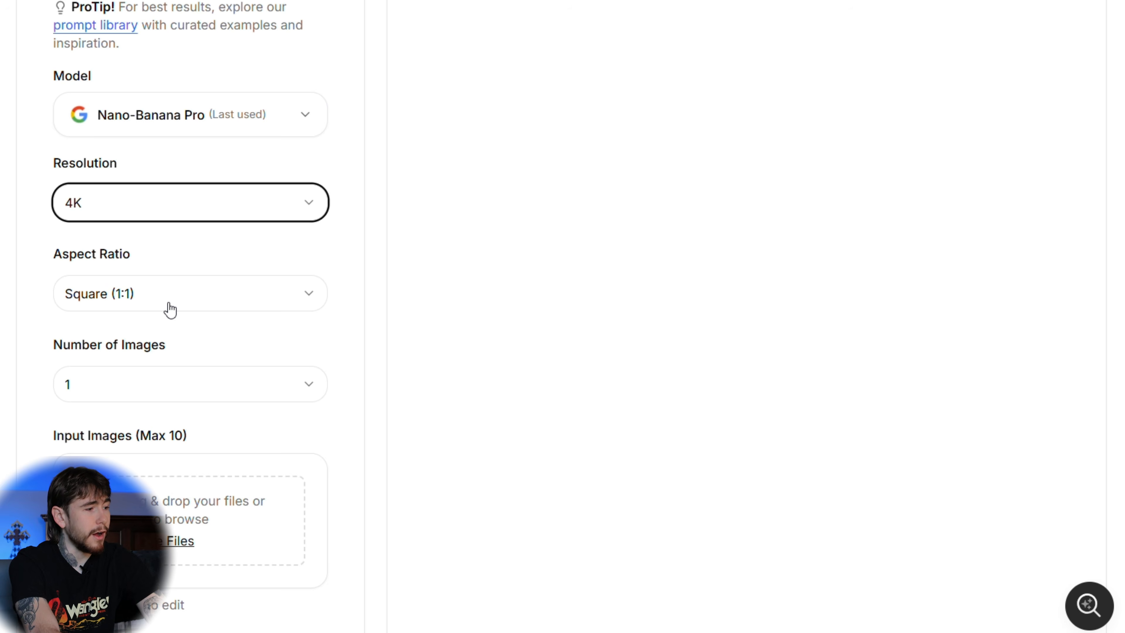
key(Tab)
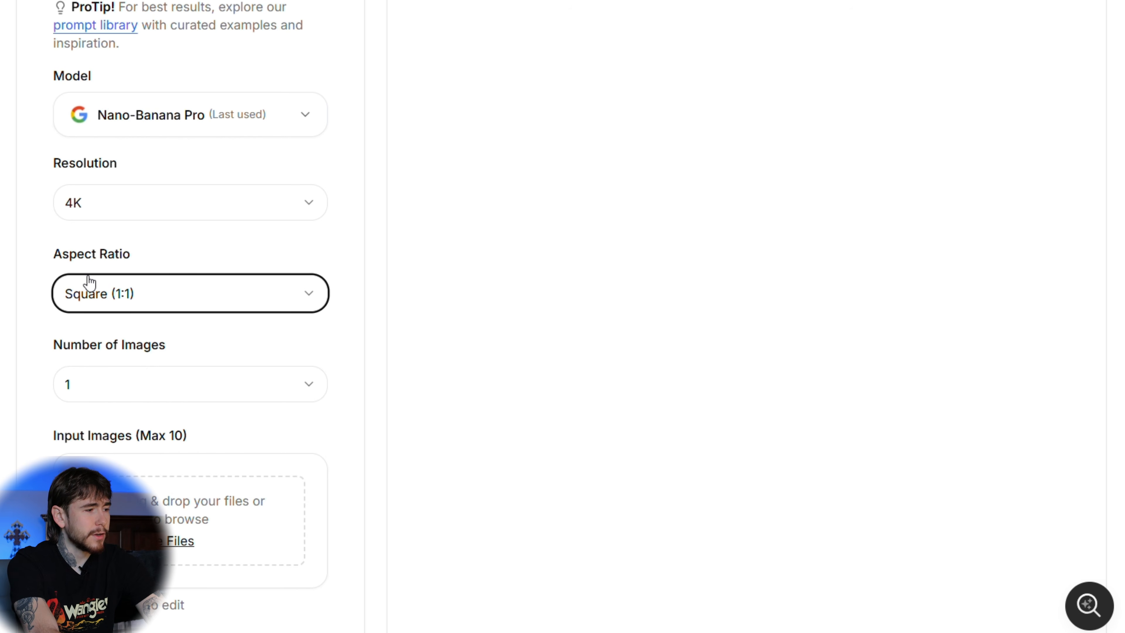
Step: Upload the saved Hair Growth Accelerator bag picture as the input image
scroll(216, 306, down, 2)
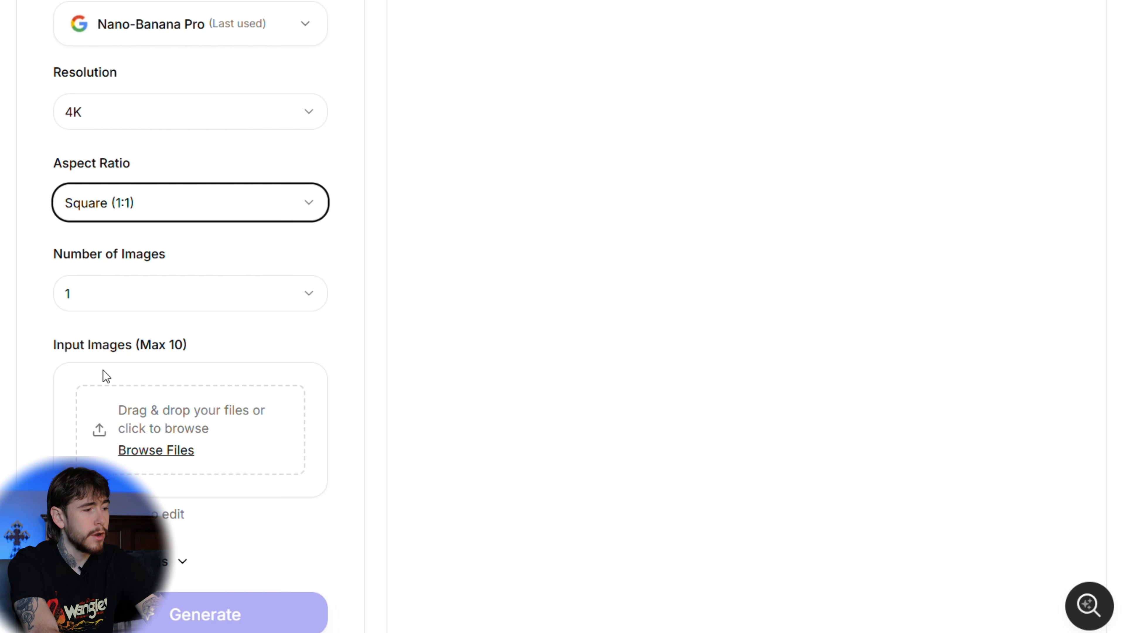
click(162, 458)
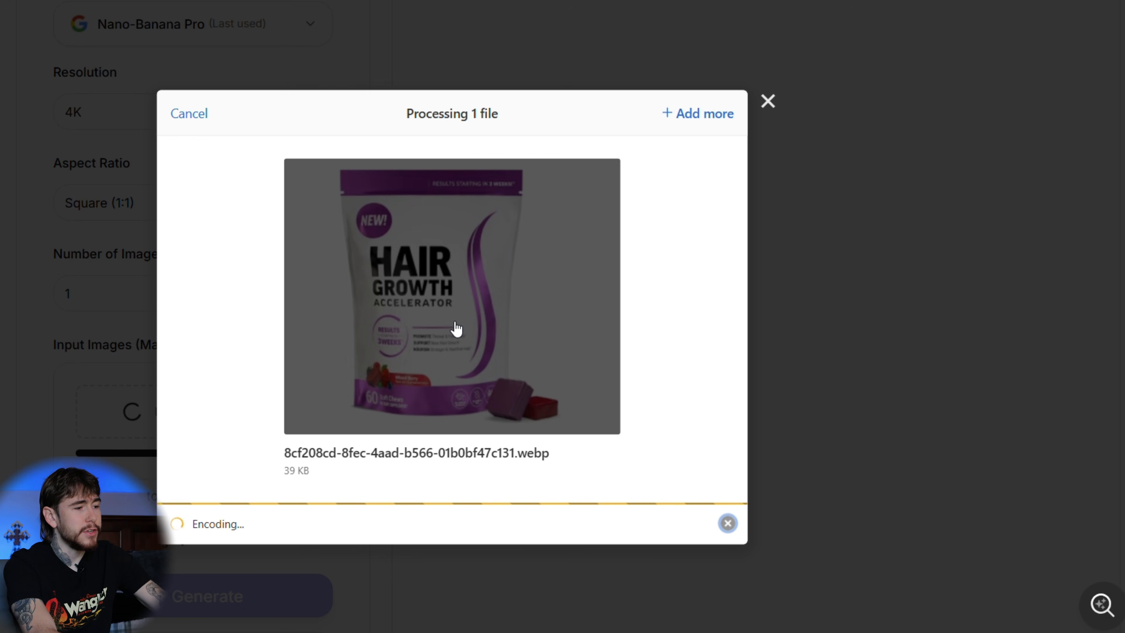
click(693, 529)
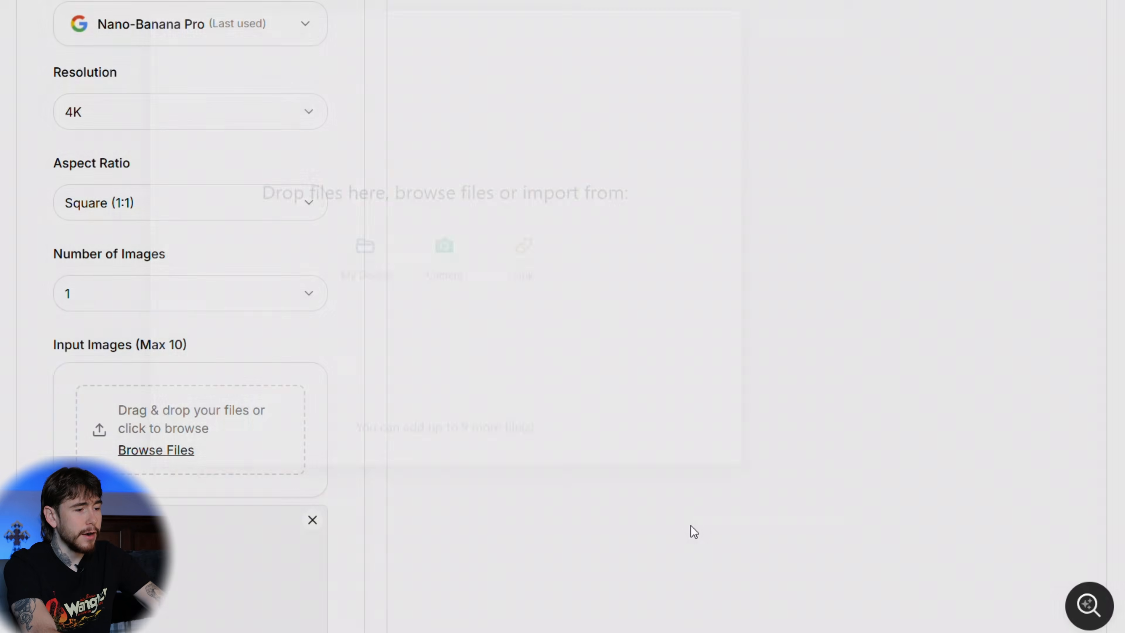
scroll(319, 510, down, 4)
Step: Paste the image description for a photorealistic female UGC creator holding the exact supplement bag in a modern bathroom, and review it
scroll(332, 470, up, 12)
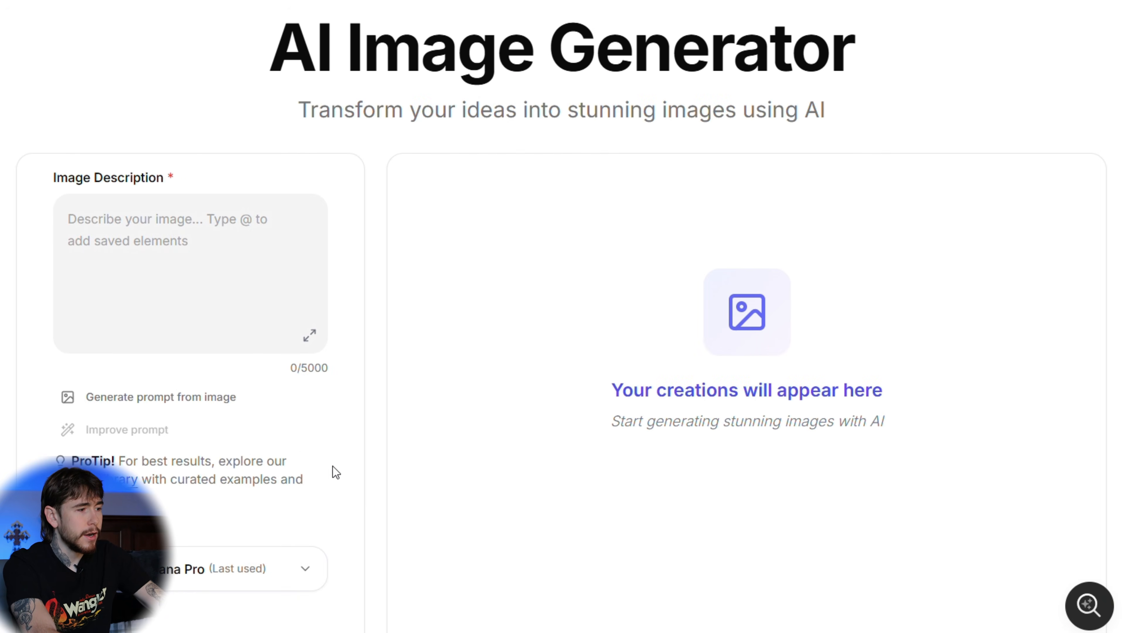
click(141, 266)
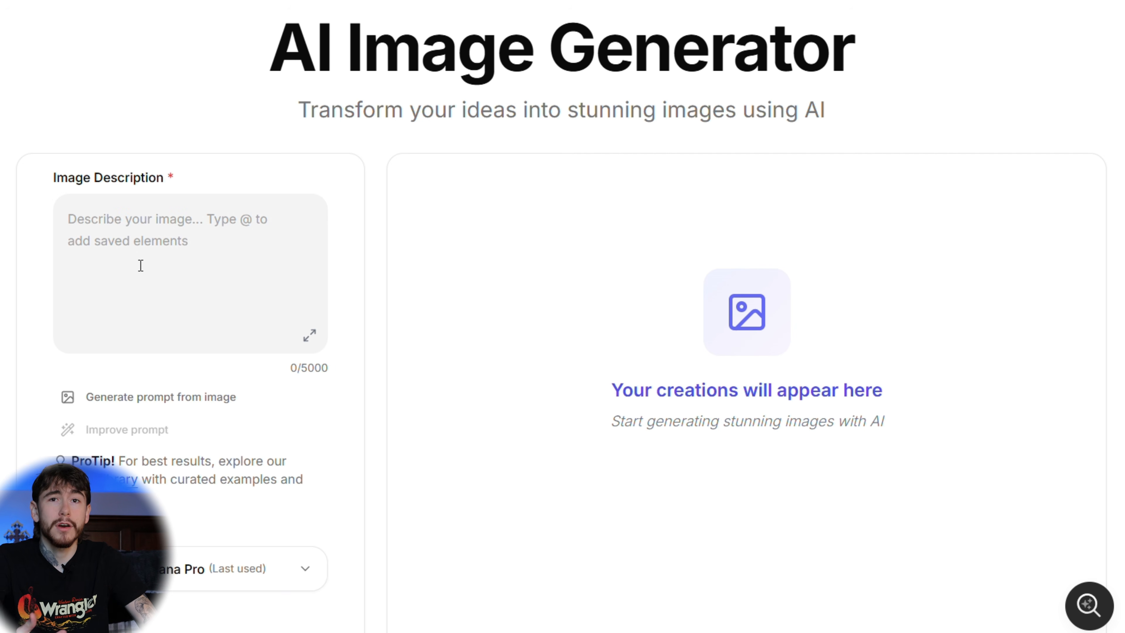
key(ctrl+v)
click(131, 285)
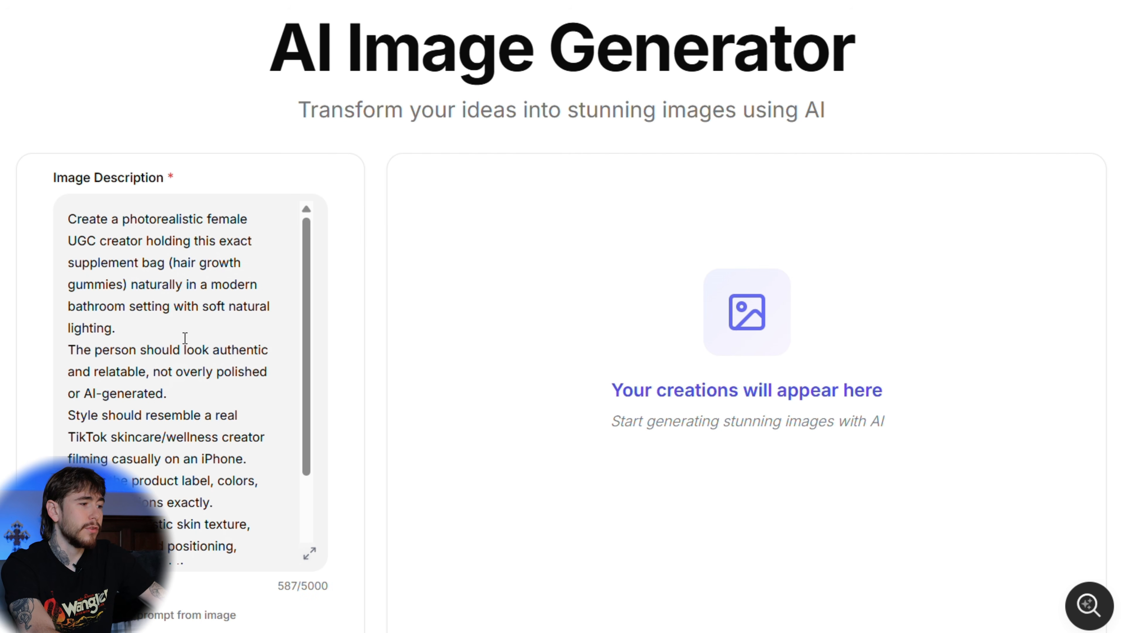
scroll(133, 352, down, 3)
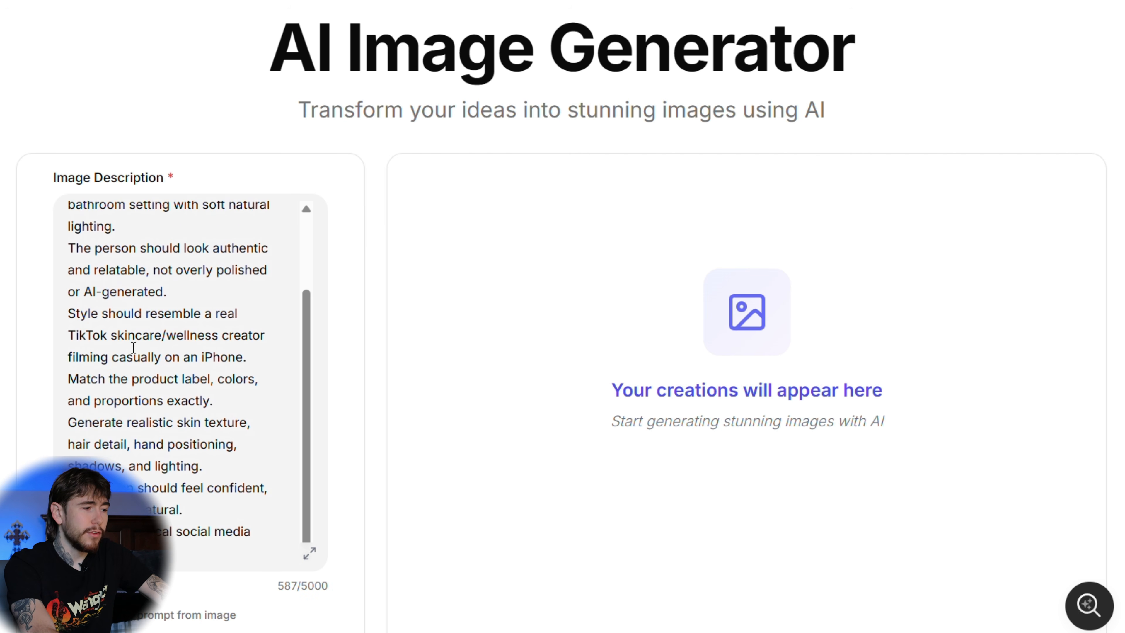
scroll(213, 390, down, 2)
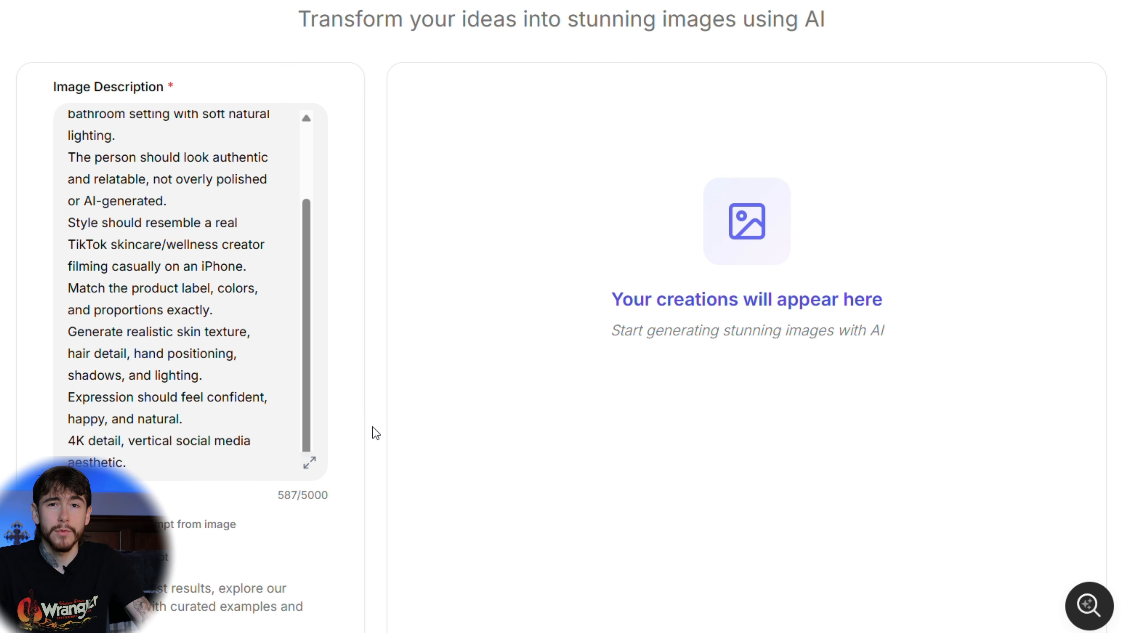
Step: Generate the image of the female creator from the description and the uploaded product picture
scroll(283, 360, down, 8)
scroll(228, 202, down, 12)
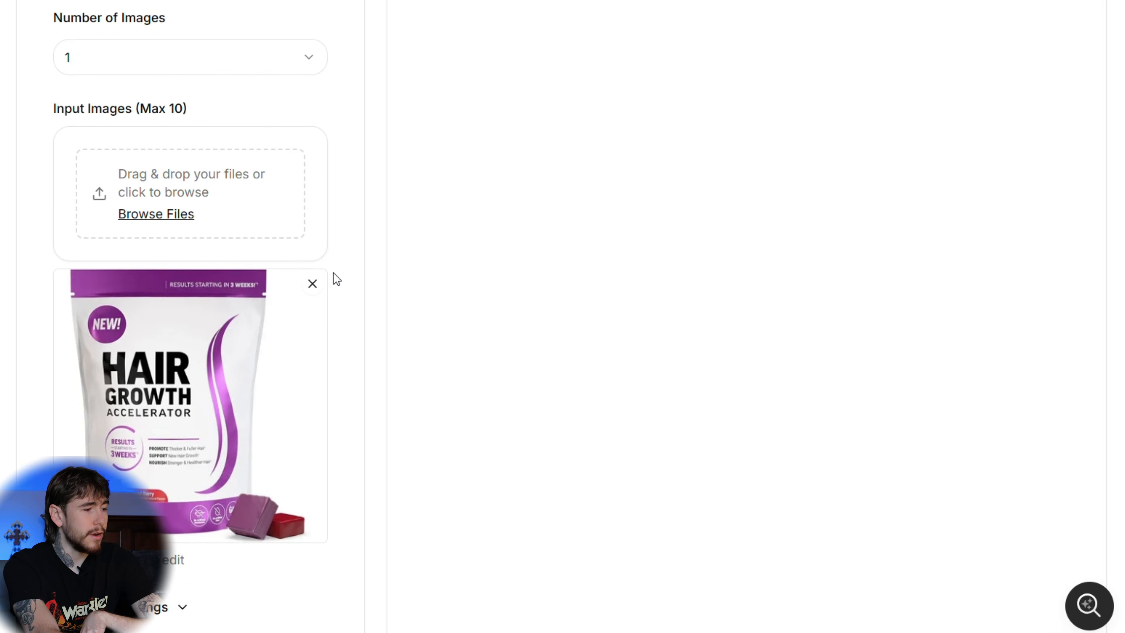
scroll(333, 273, down, 5)
click(228, 407)
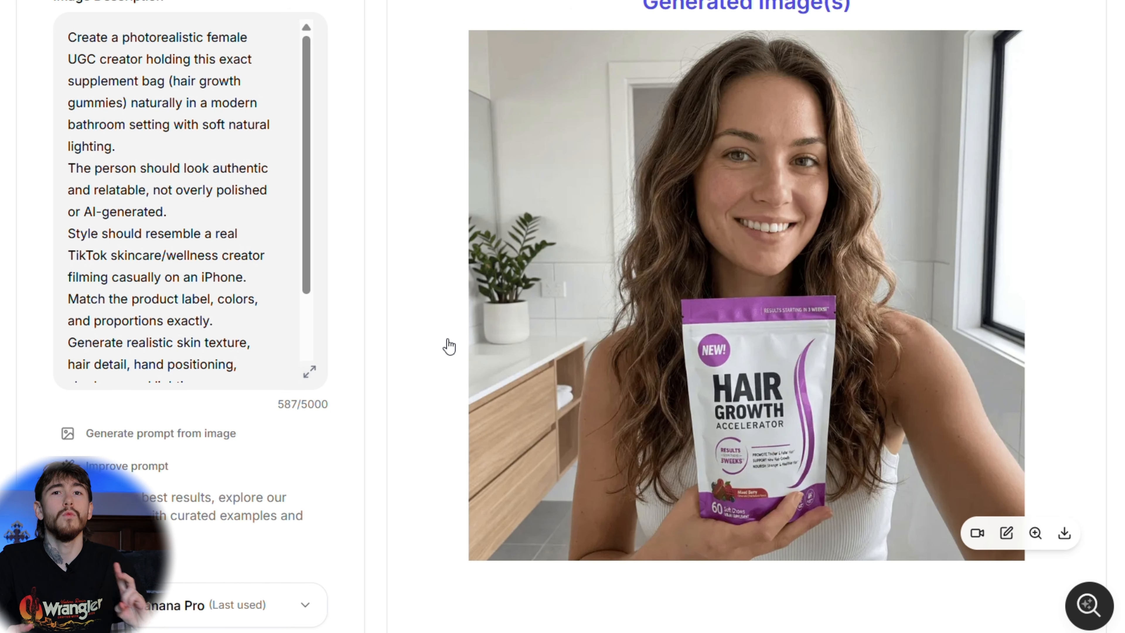
Step: Edit the image description so it asks for a male UGC creator
scroll(449, 345, up, 2)
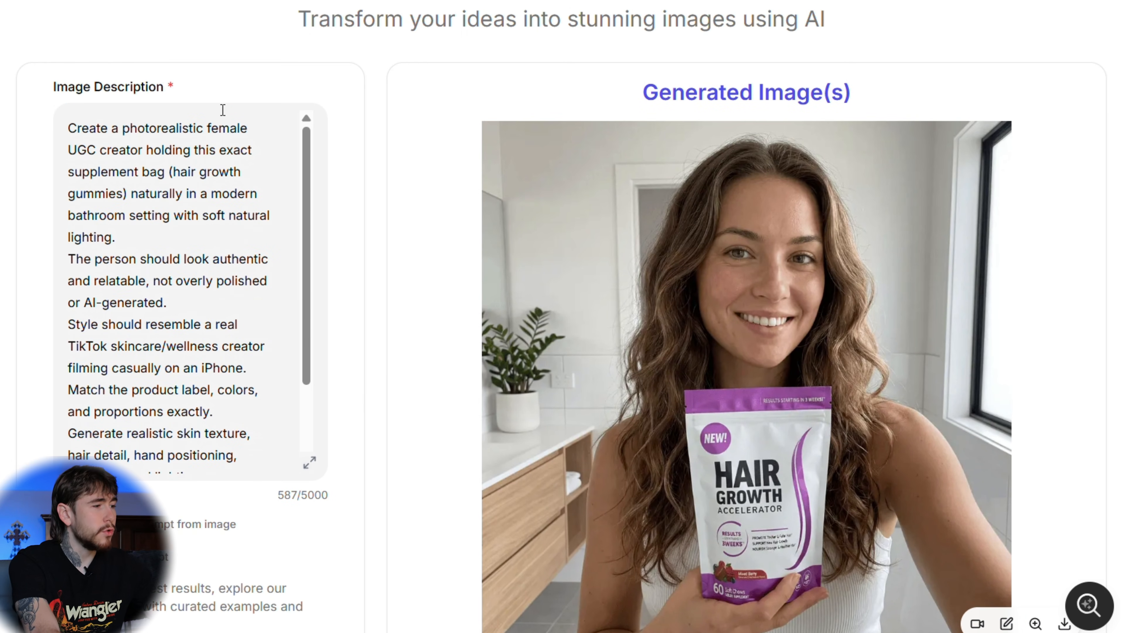
click(218, 126)
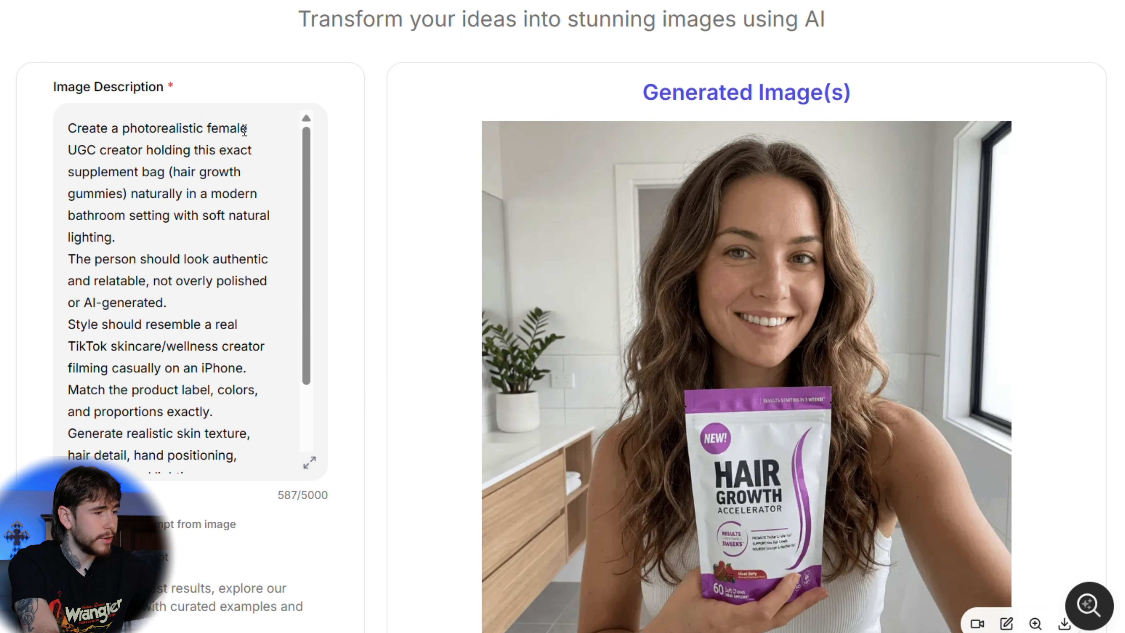
key(BackSpace)
key(BackSpace)
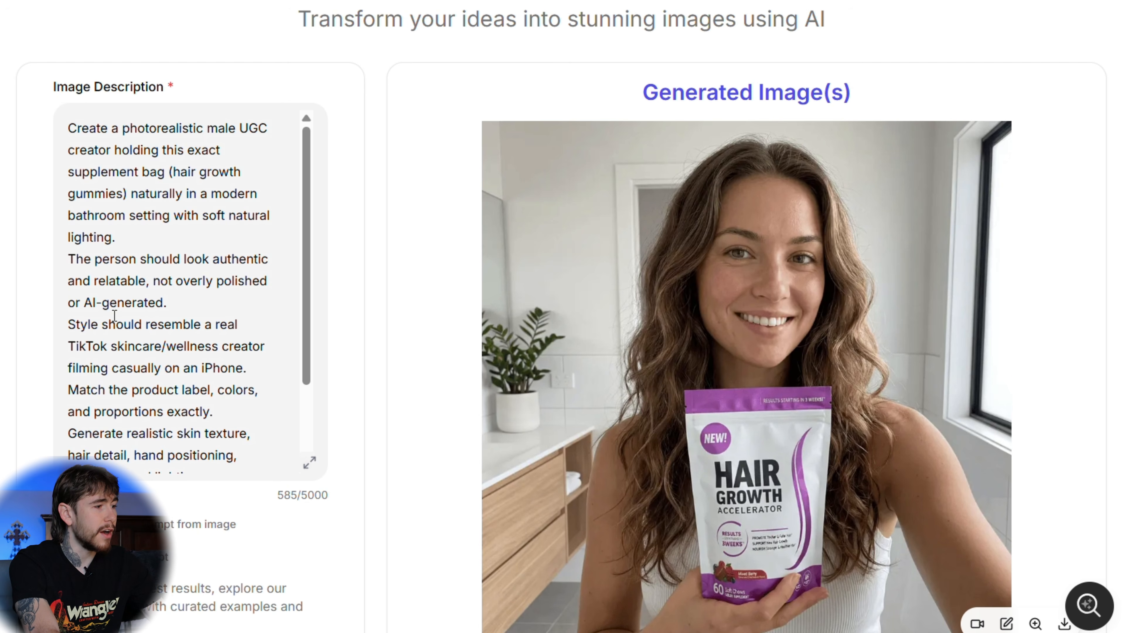
Step: Generate another image using the revised male creator description and the same product picture
scroll(168, 266, down, 2)
scroll(396, 293, down, 2)
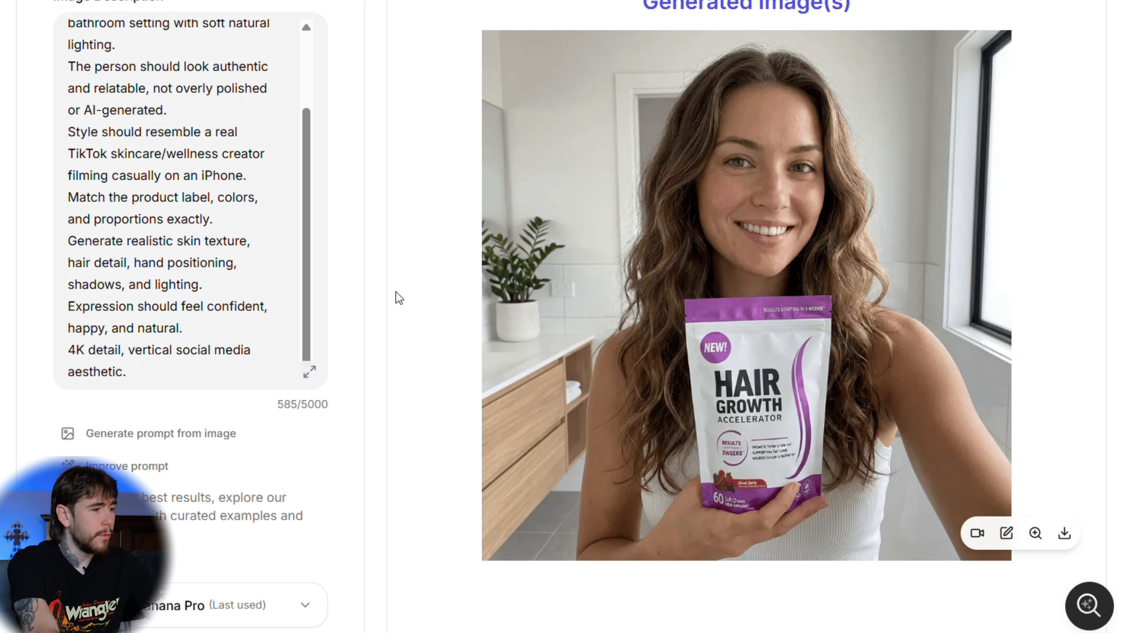
scroll(1012, 345, down, 4)
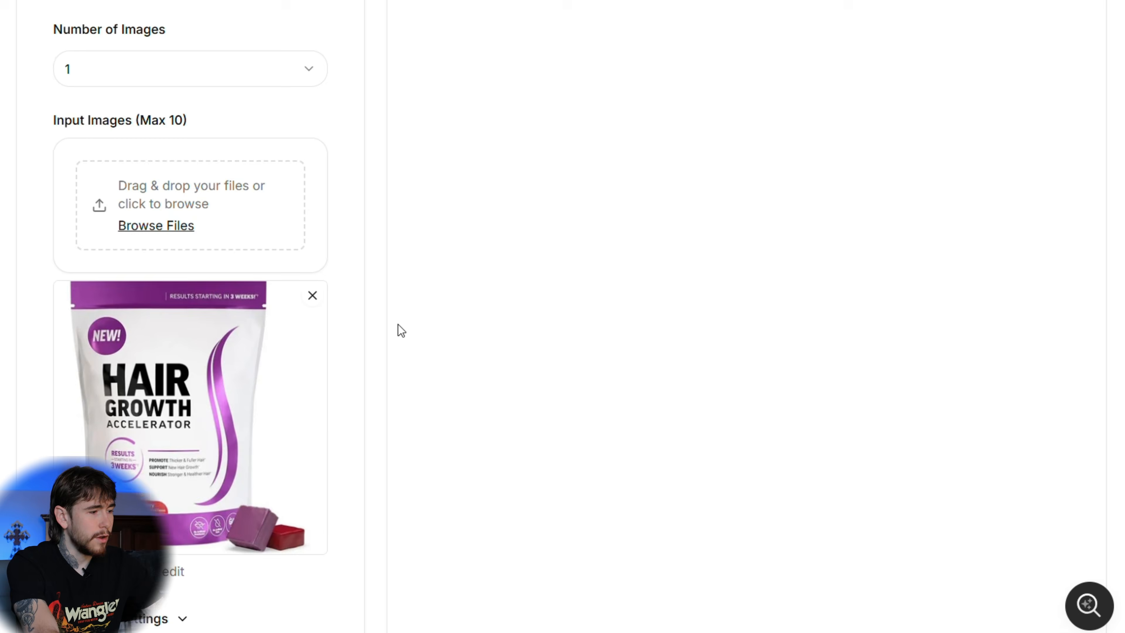
scroll(235, 401, down, 5)
click(235, 399)
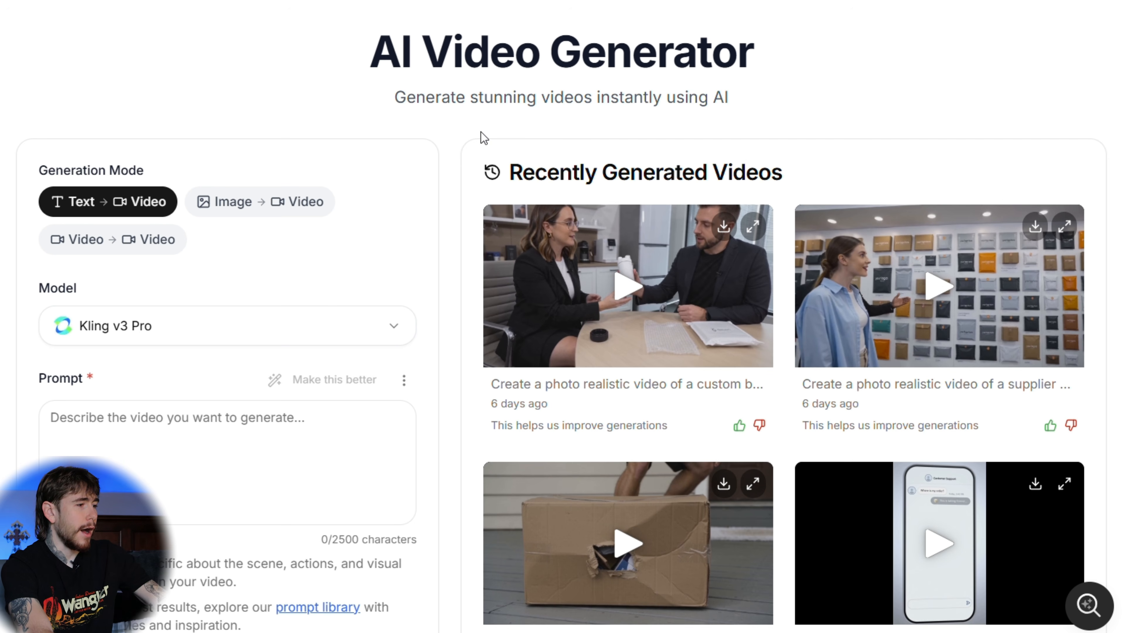
Step: In the AI Video Generator, set up image-to-video with the Seedance 2.0 Fast model and upload the image of the woman holding the bag
click(238, 213)
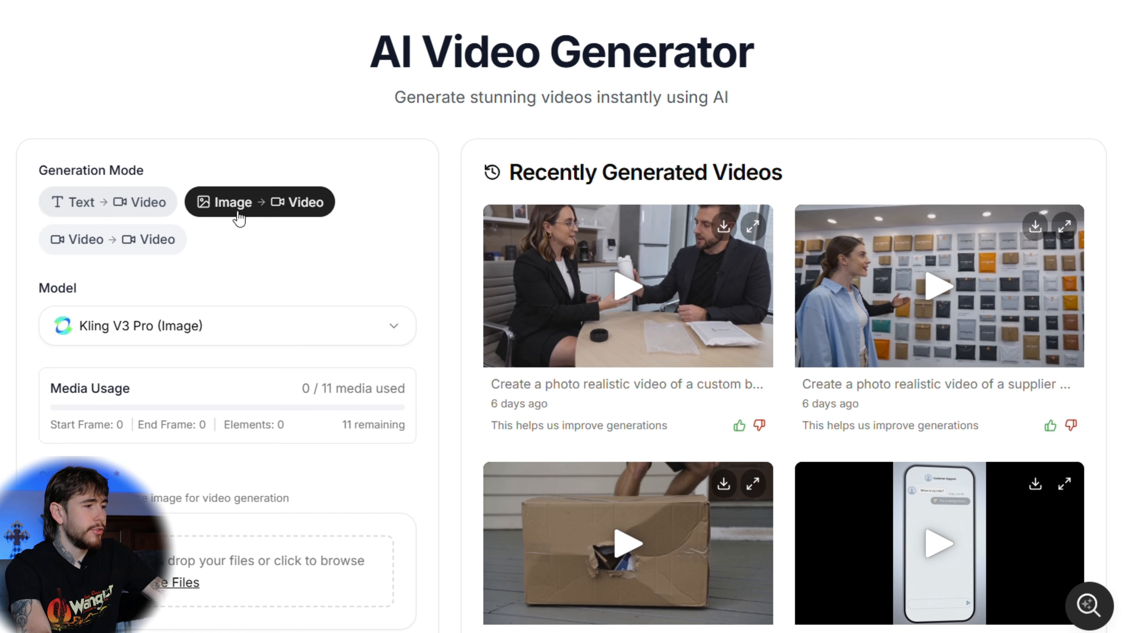
click(194, 327)
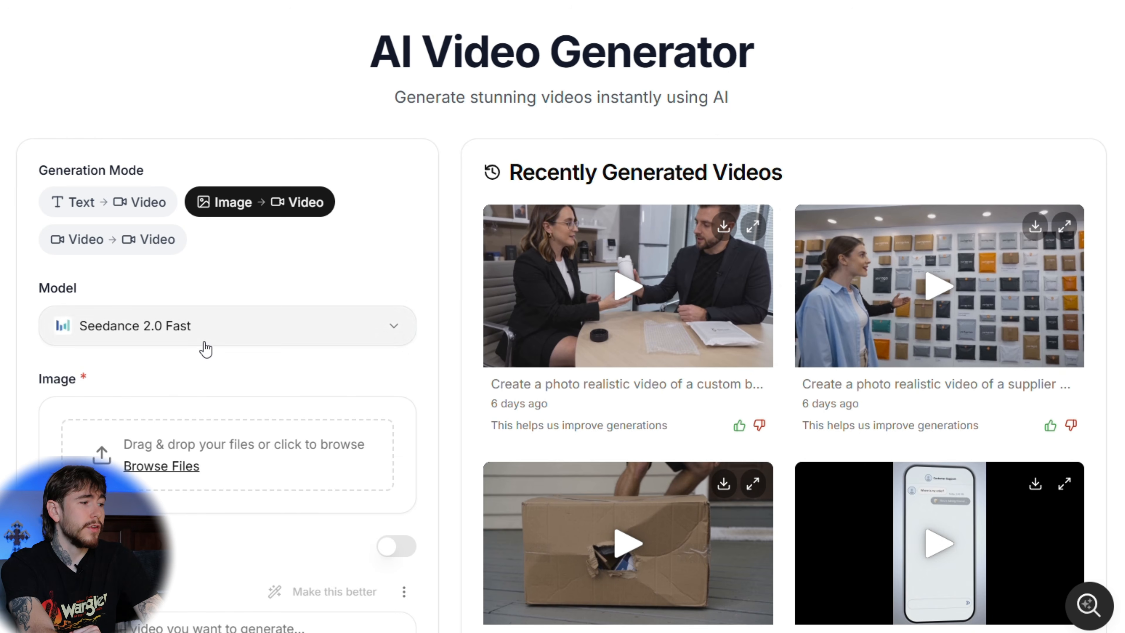
scroll(309, 236, down, 1)
scroll(234, 307, down, 3)
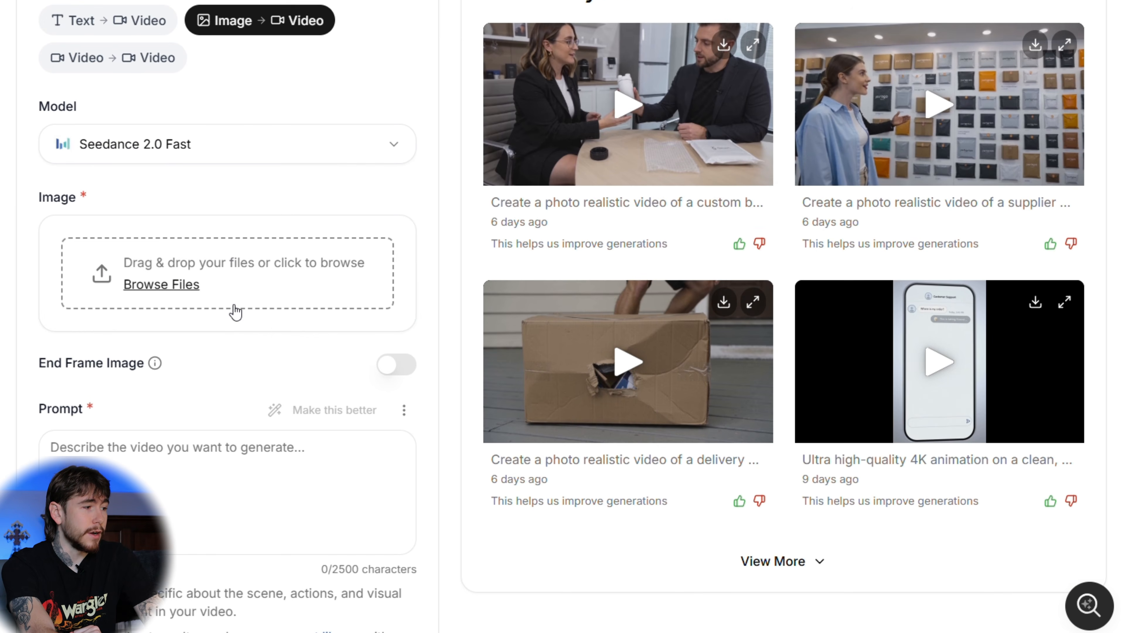
click(186, 286)
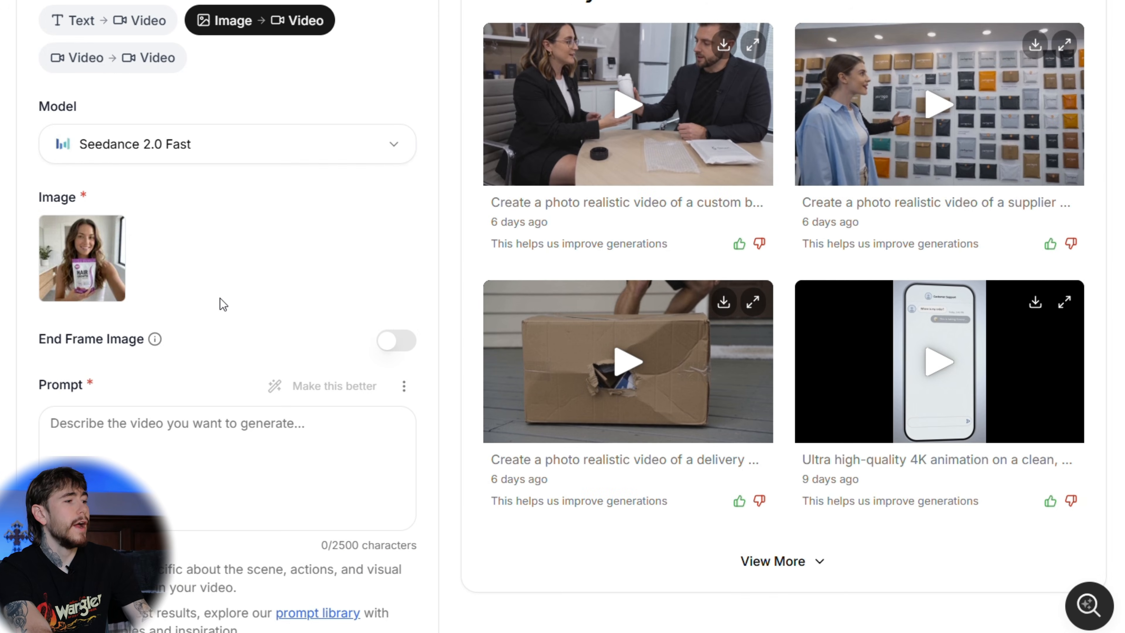
Step: Paste the video prompt for a realistic vertical UGC-style video of the woman casually holding and talking about the supplement in a bathroom
scroll(218, 304, down, 2)
click(181, 359)
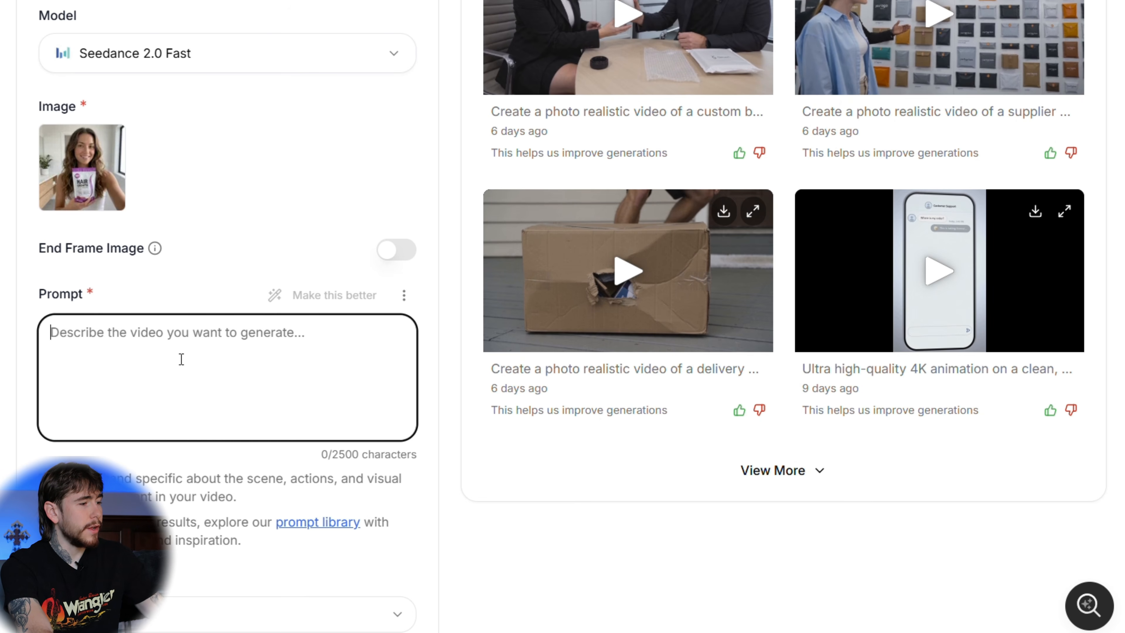
key(ctrl+v)
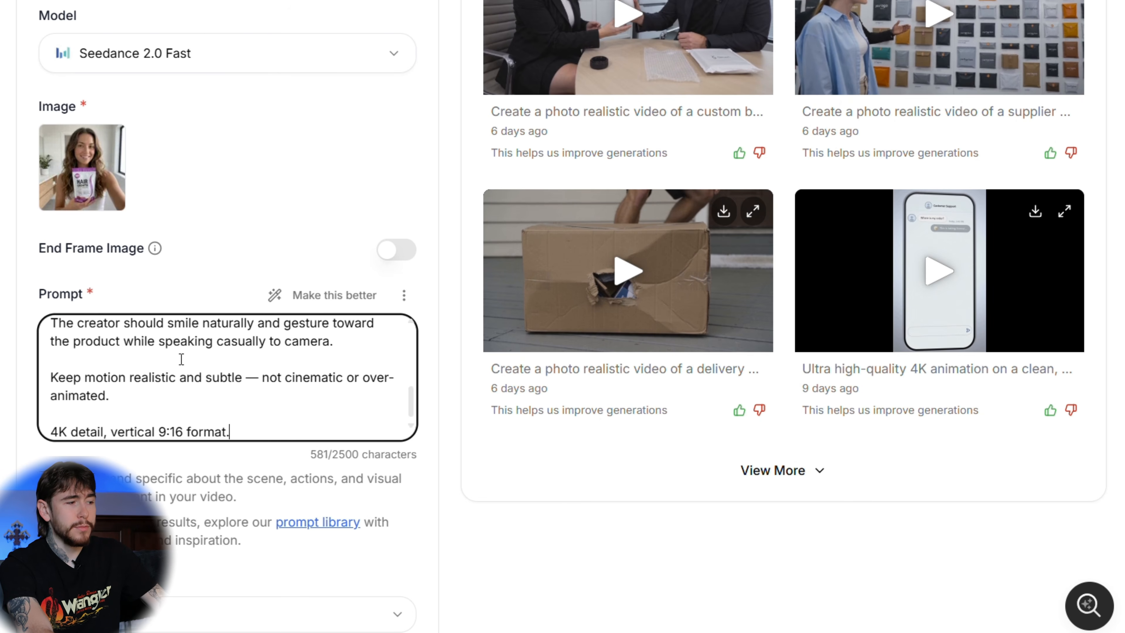
scroll(262, 192, down, 4)
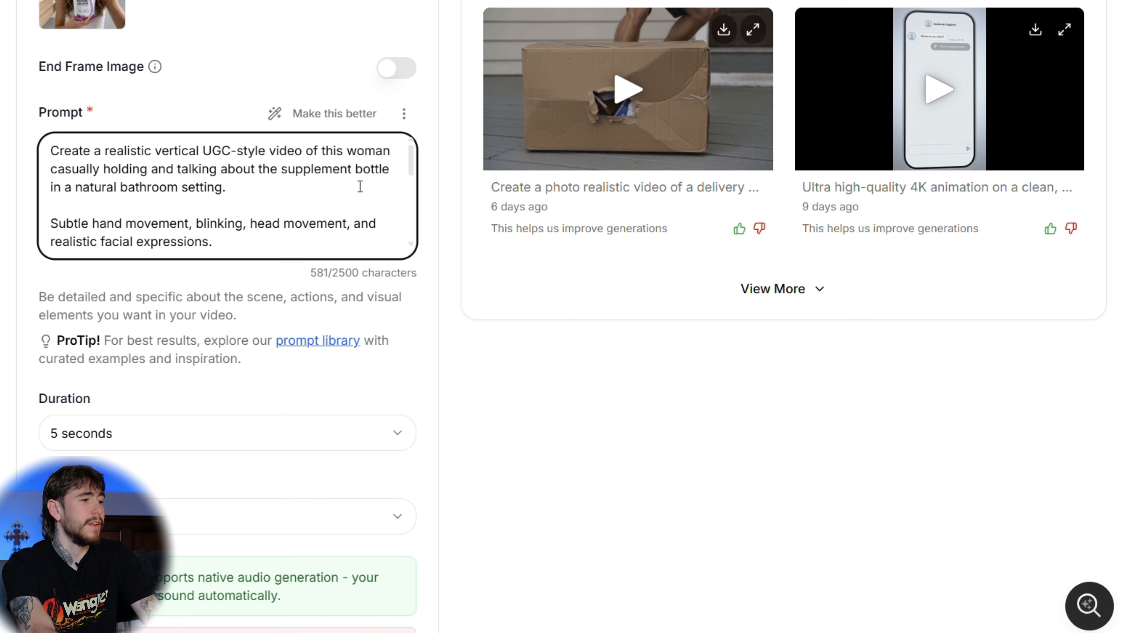
Step: Replace the word "bottle" with "bag" in the video prompt and review the rest of the text
double_click(373, 173)
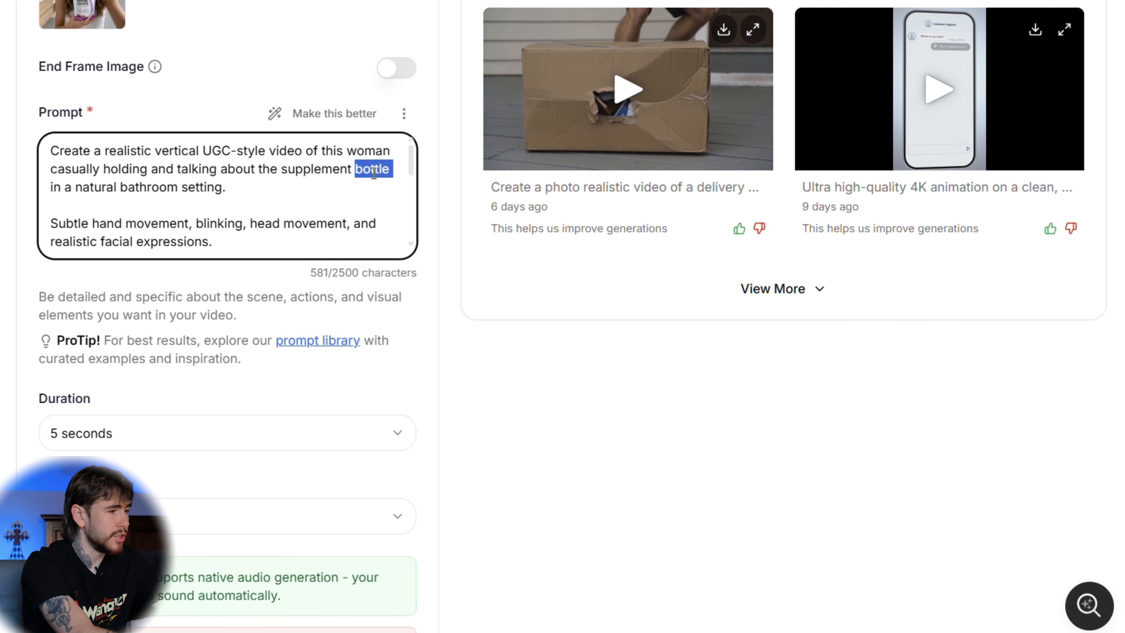
text(bag)
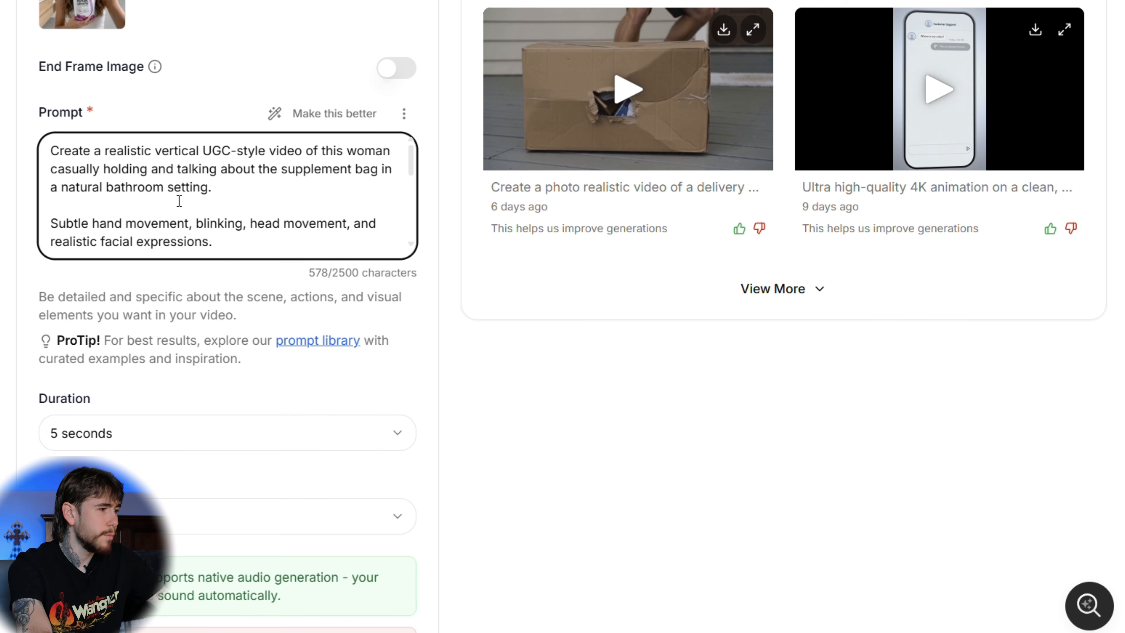
scroll(200, 199, down, 3)
scroll(128, 196, down, 5)
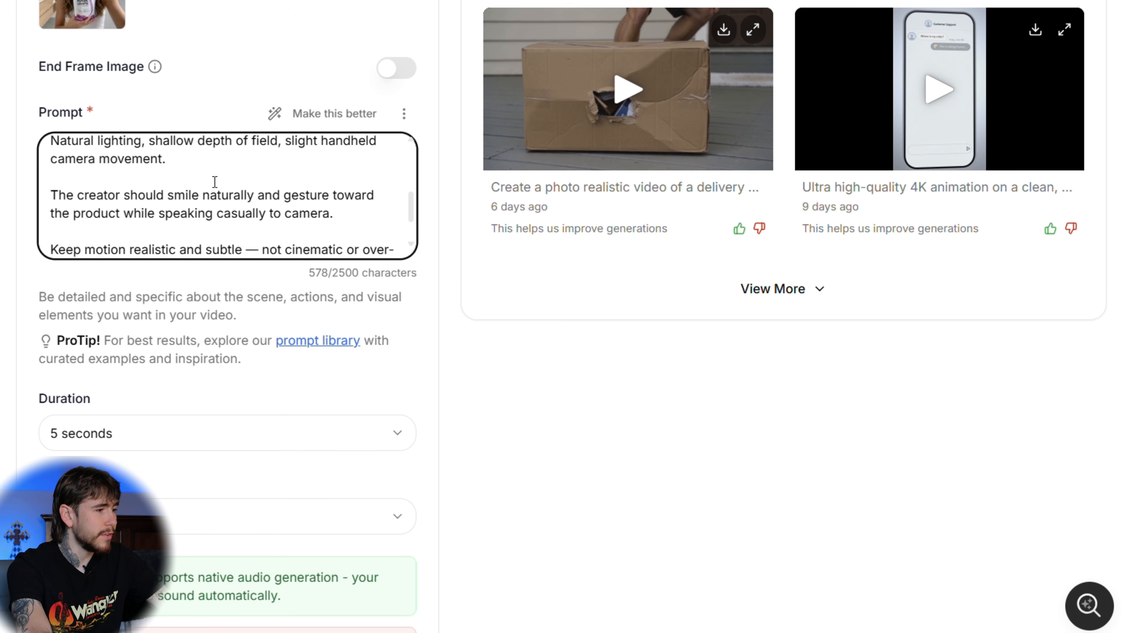
Step: Set the video duration to 12 seconds and keep the resolution at 720p (HD)
scroll(371, 304, down, 1)
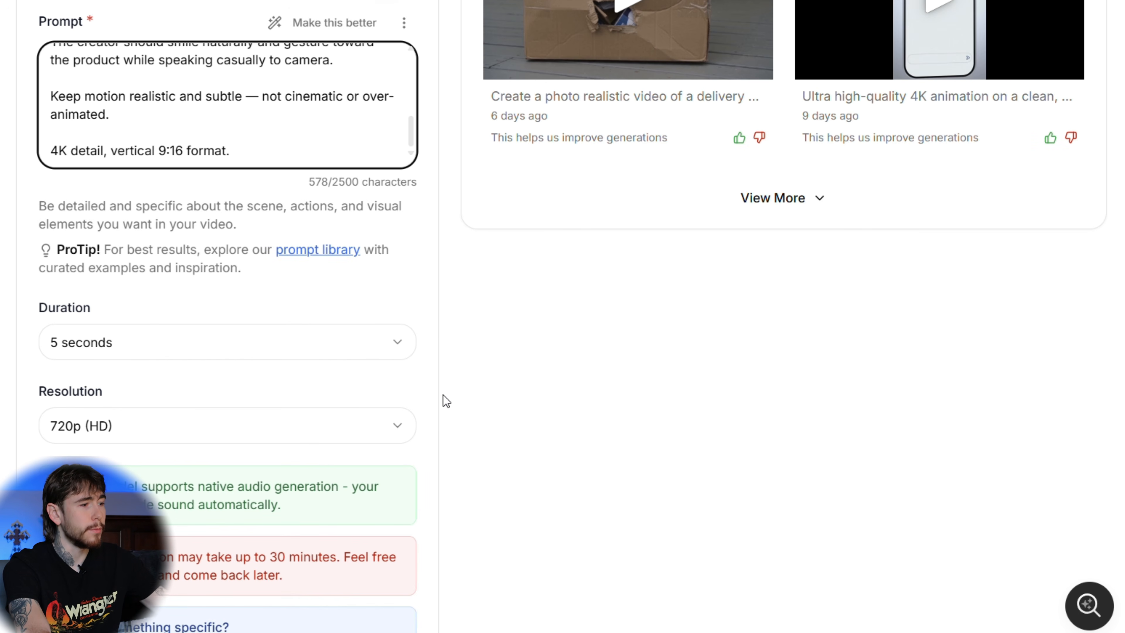
scroll(444, 397, up, 4)
scroll(441, 413, down, 6)
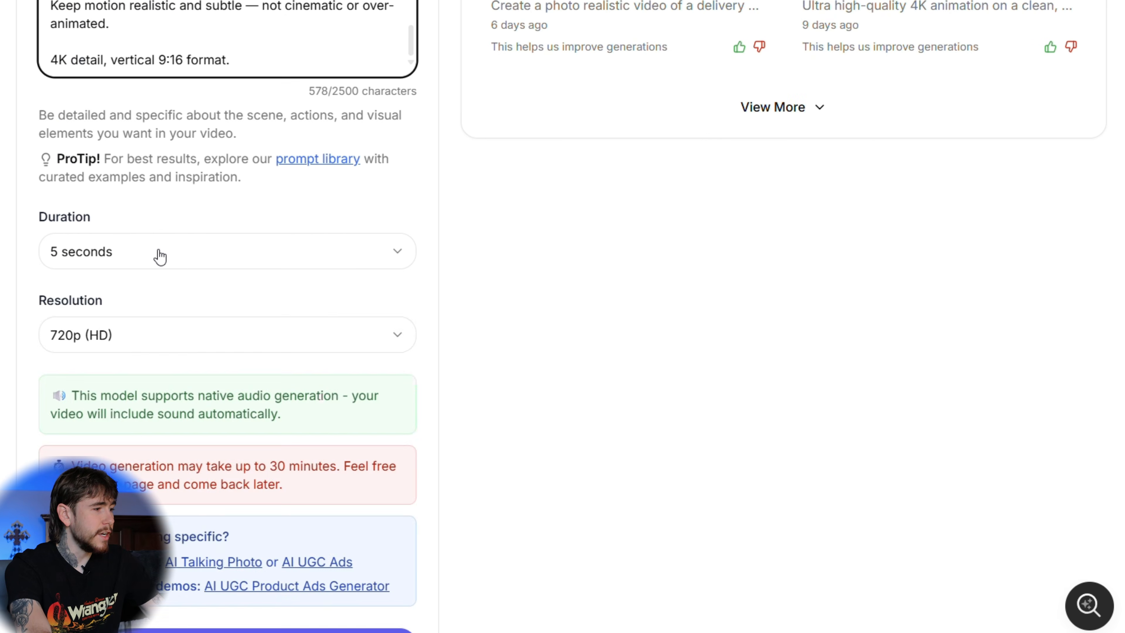
click(163, 254)
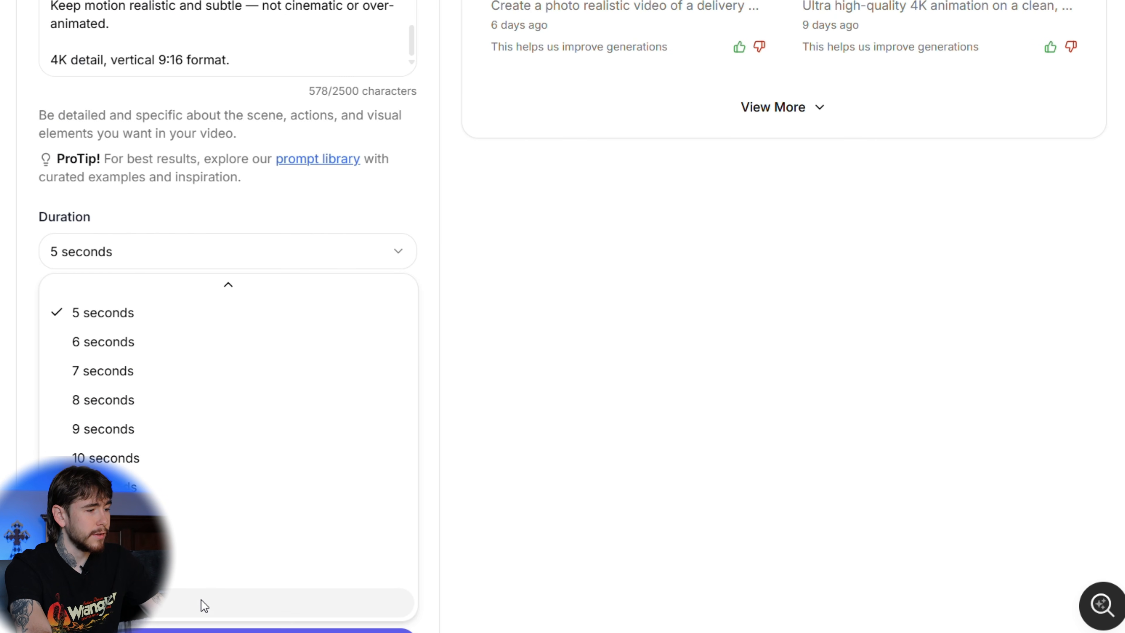
click(204, 515)
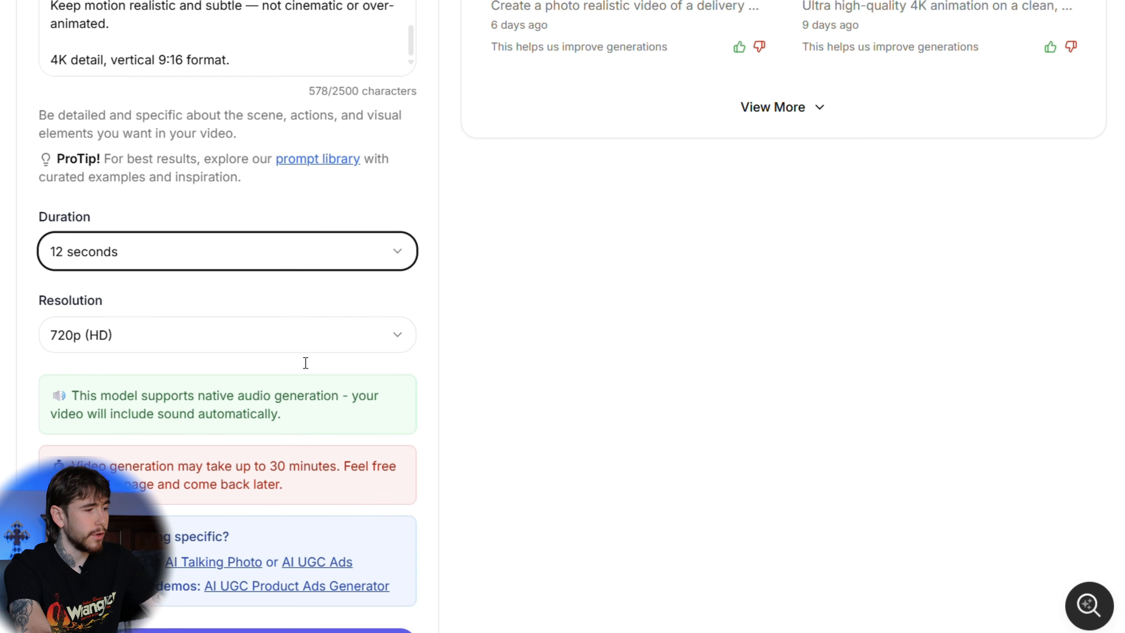
click(361, 324)
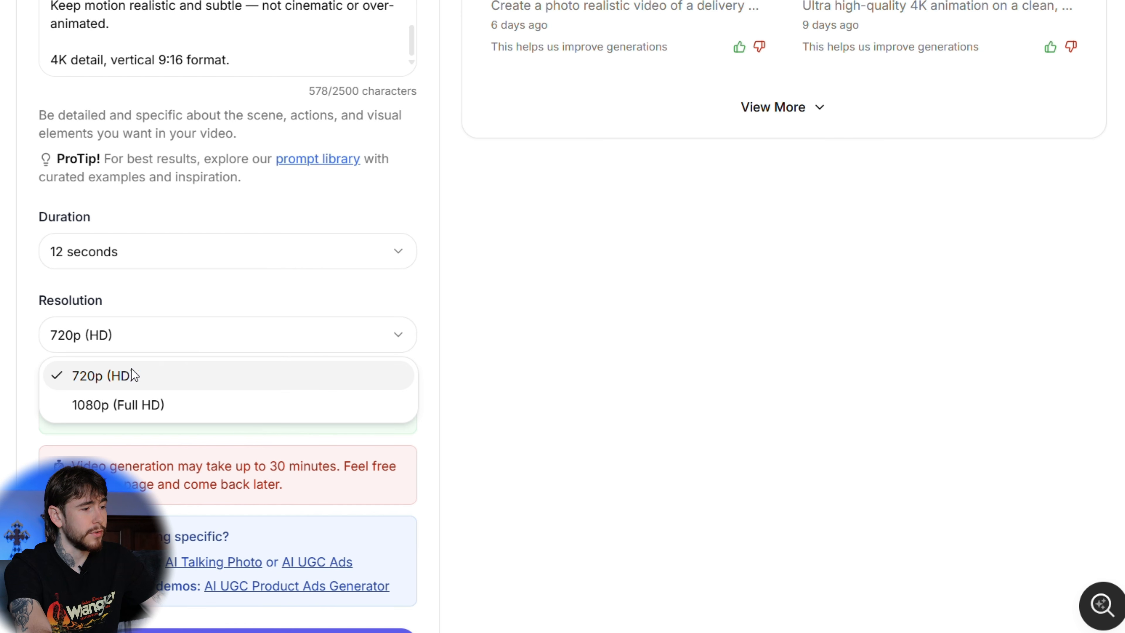
click(178, 348)
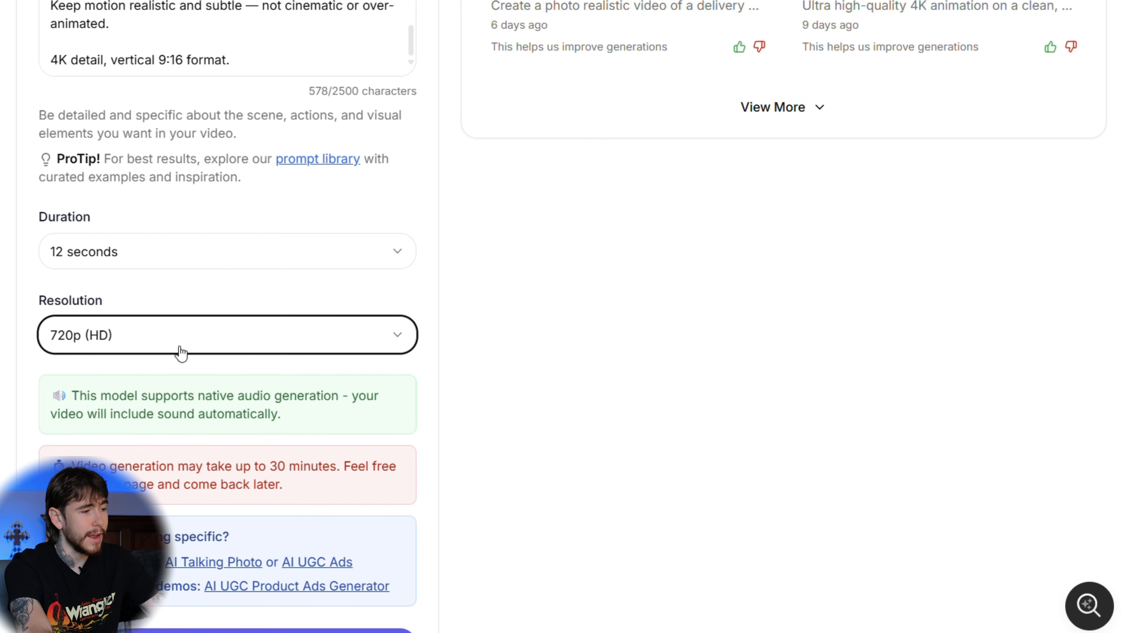
Step: Check the image, prompt and settings once more and generate the video of the woman with the supplement bag
scroll(92, 255, up, 10)
scroll(139, 101, up, 2)
scroll(139, 101, down, 15)
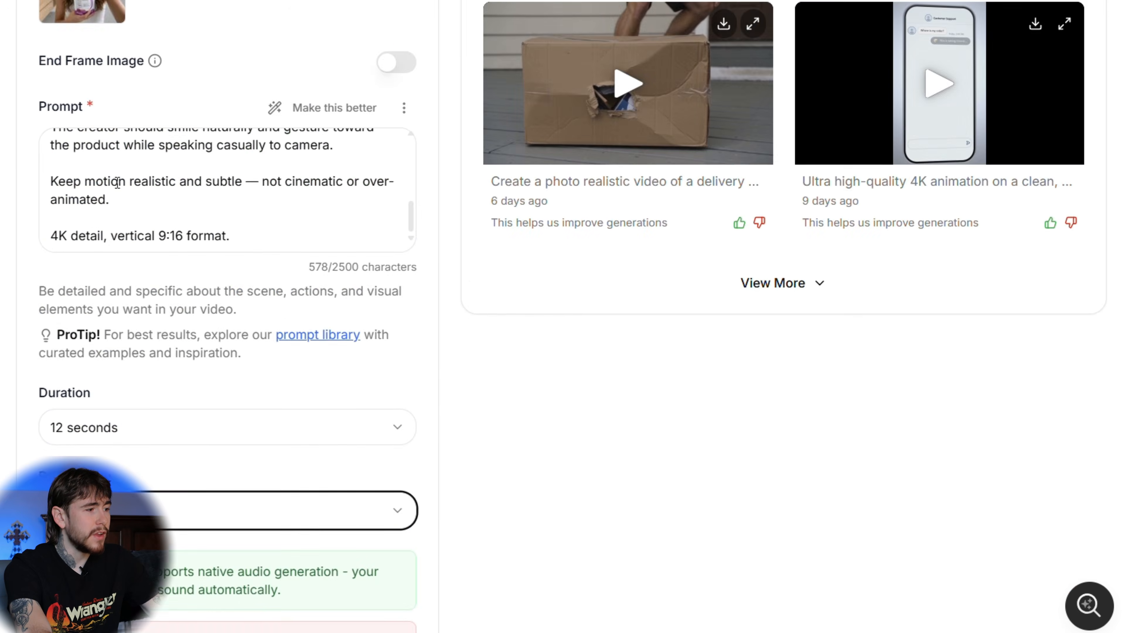
click(182, 399)
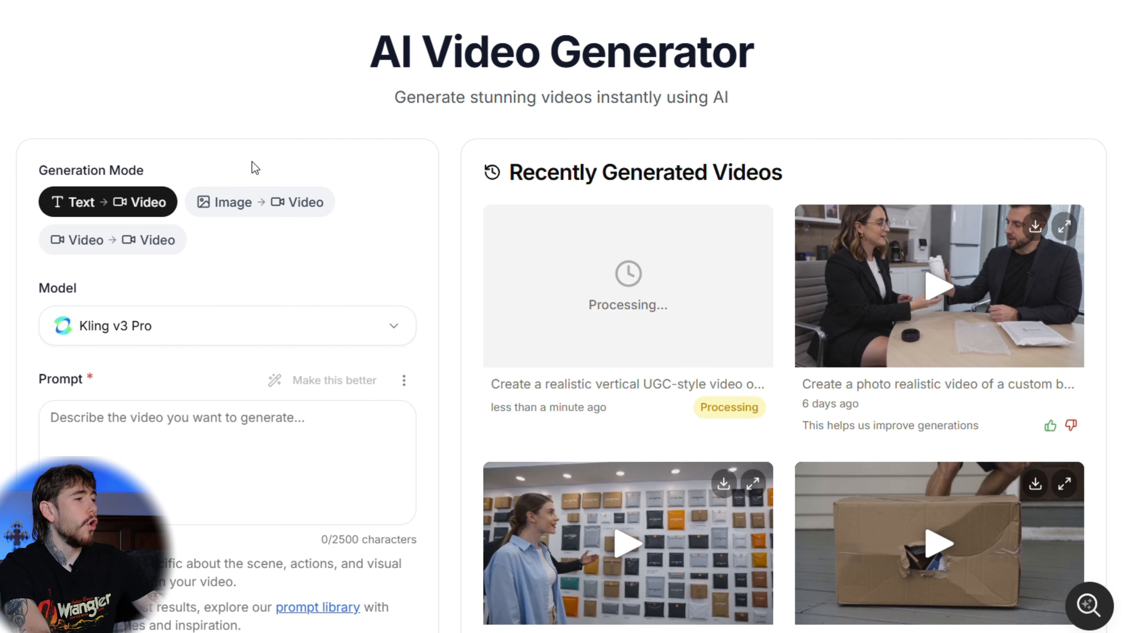
Step: Set up another image-to-video generation with the Seedance 2.0 Fast model and upload the image of the man holding the bag
click(277, 205)
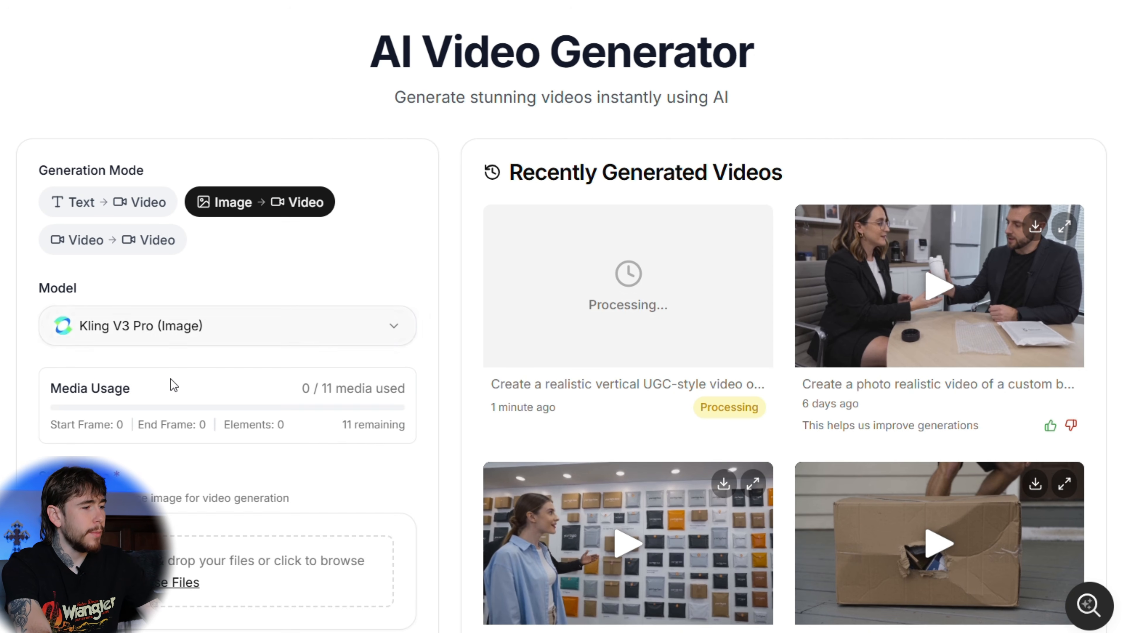
scroll(181, 386, down, 4)
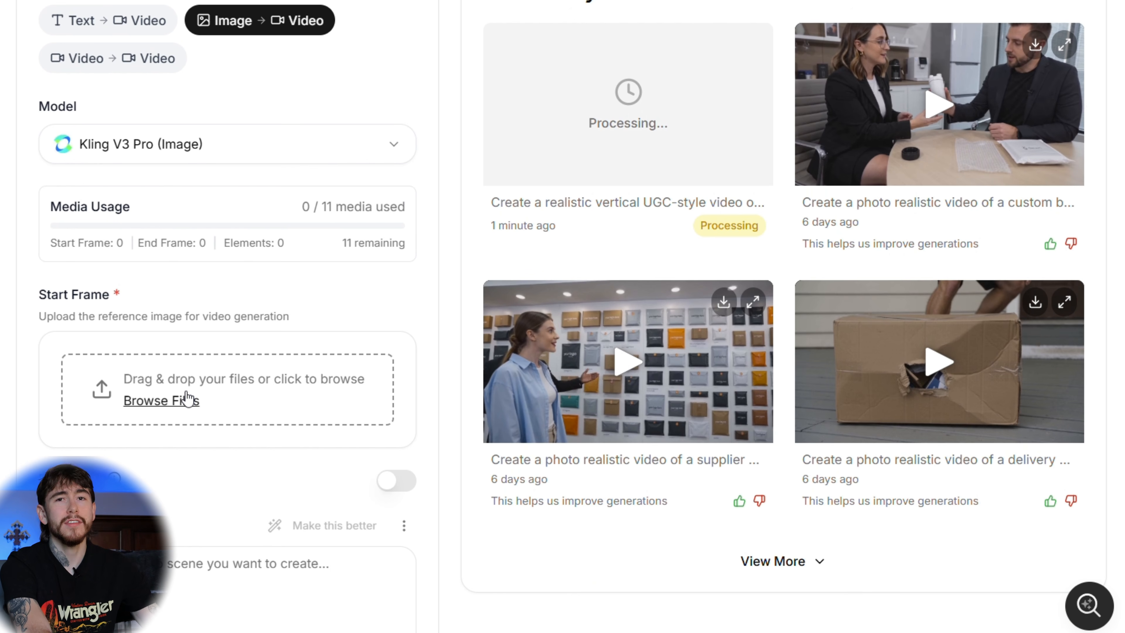
click(187, 399)
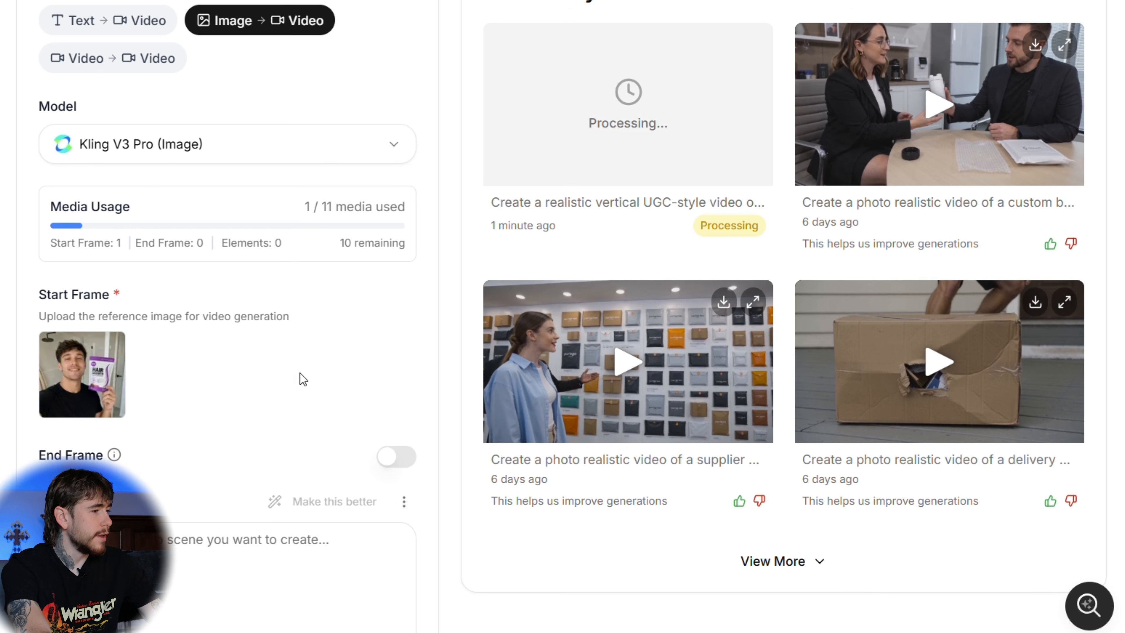
scroll(285, 402, up, 4)
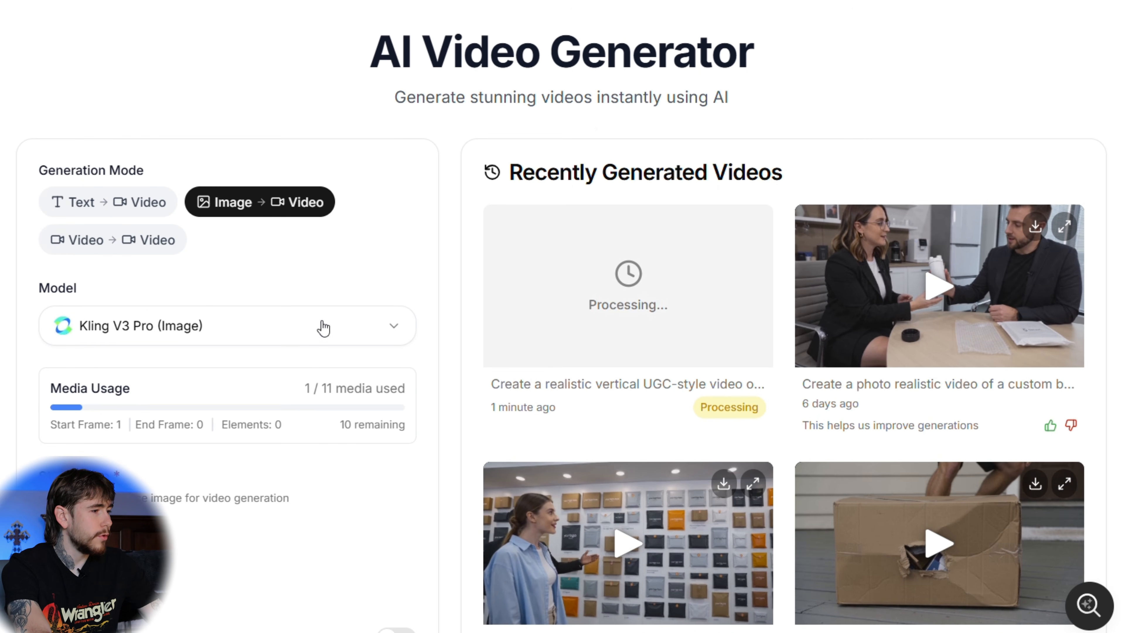
click(198, 327)
click(322, 339)
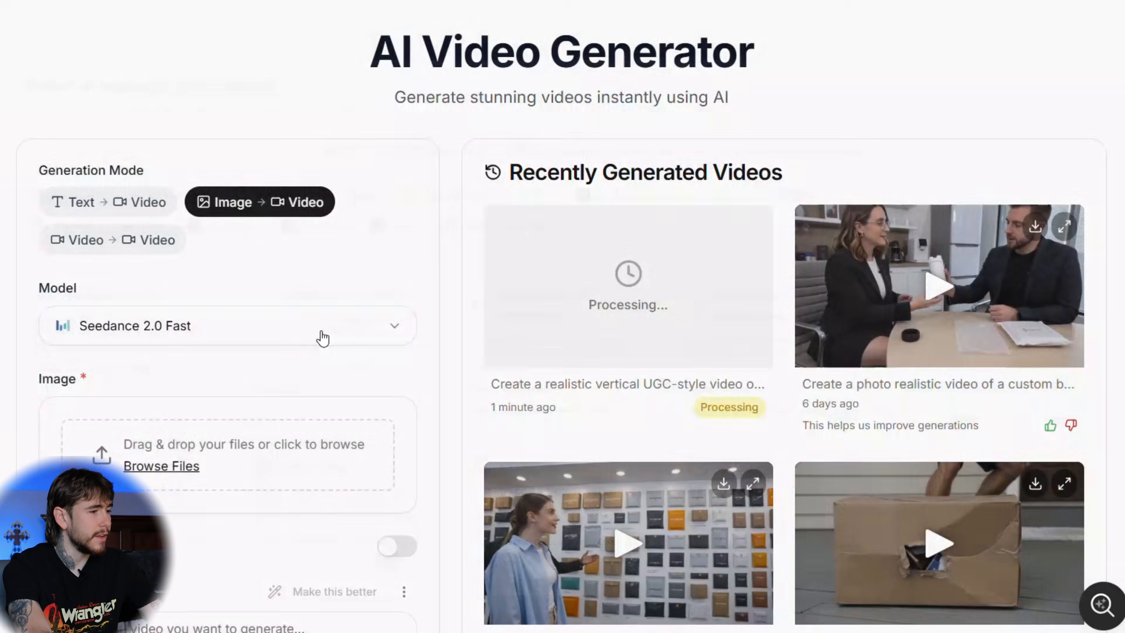
scroll(371, 294, down, 8)
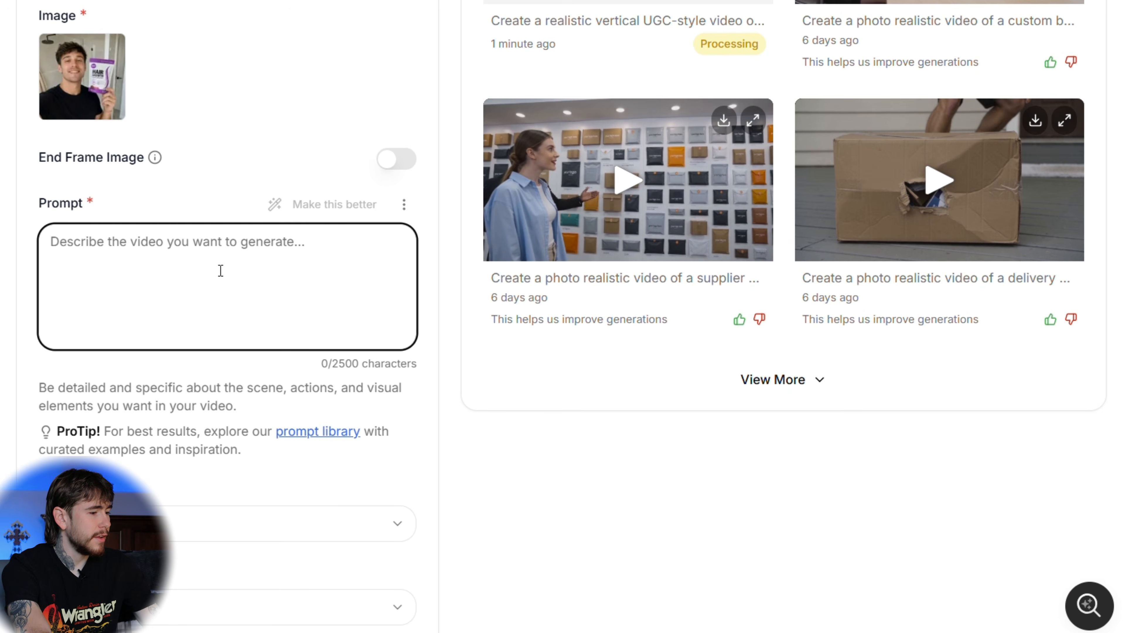
Step: Paste the UGC-style video prompt and replace "woman" with "man" and "bottle" with "bag"
key(ctrl+v)
scroll(194, 278, up, 5)
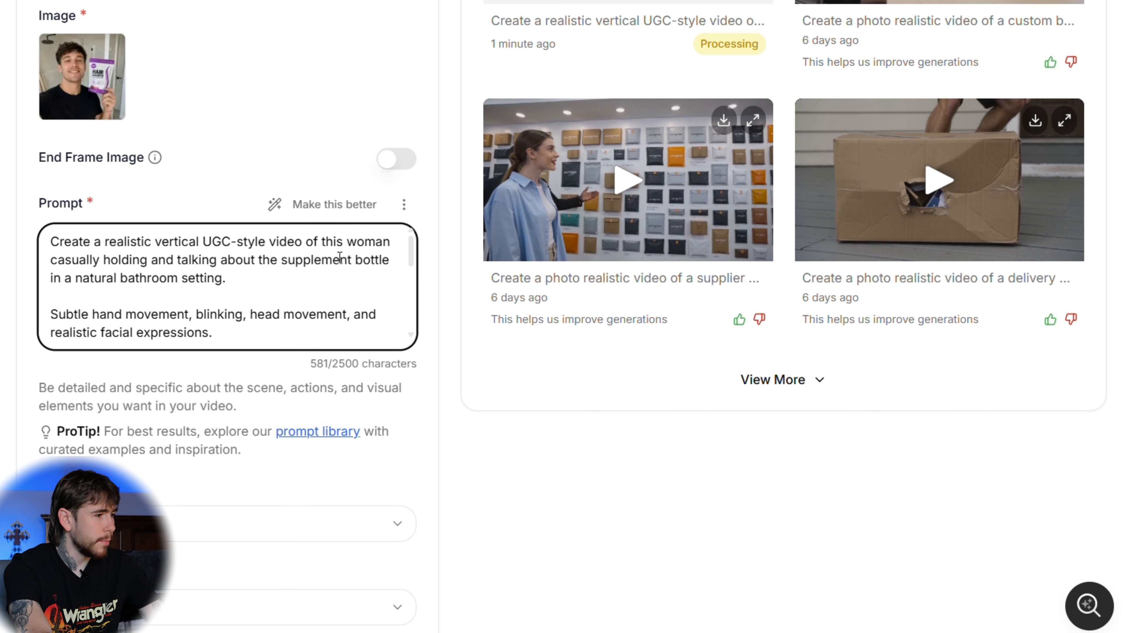
double_click(368, 243)
text(man)
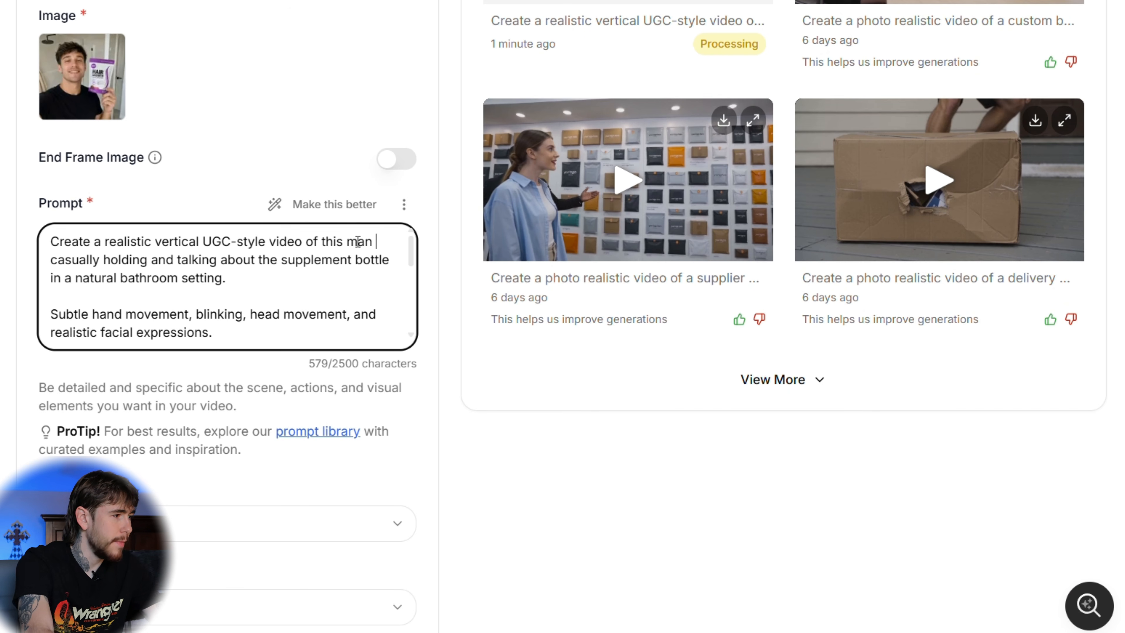
double_click(375, 259)
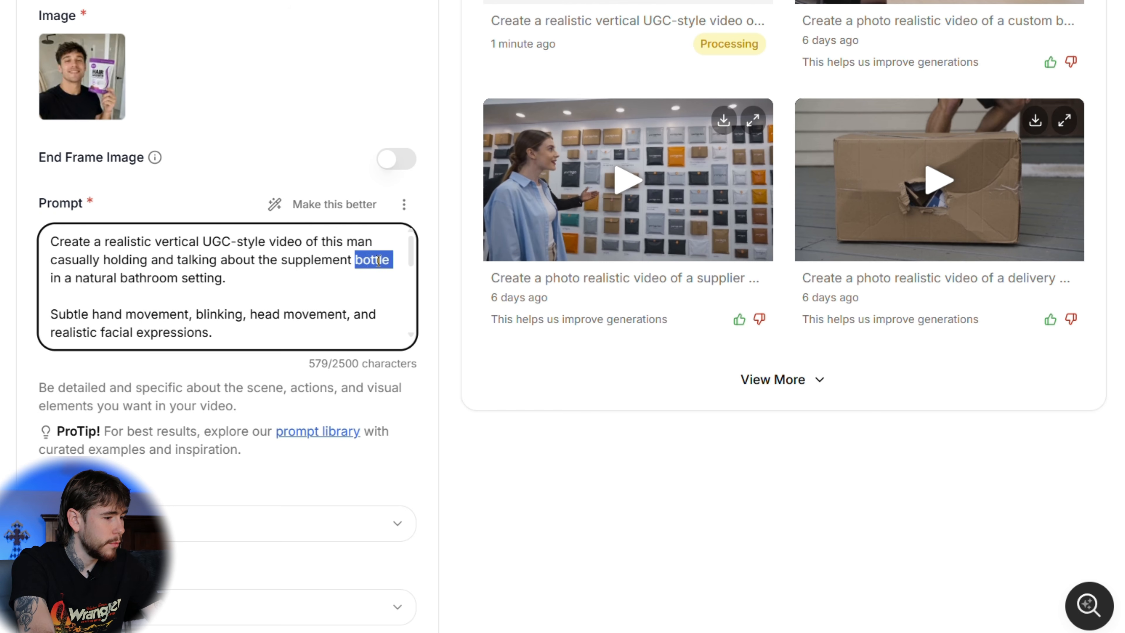
text(bag)
scroll(219, 296, down, 6)
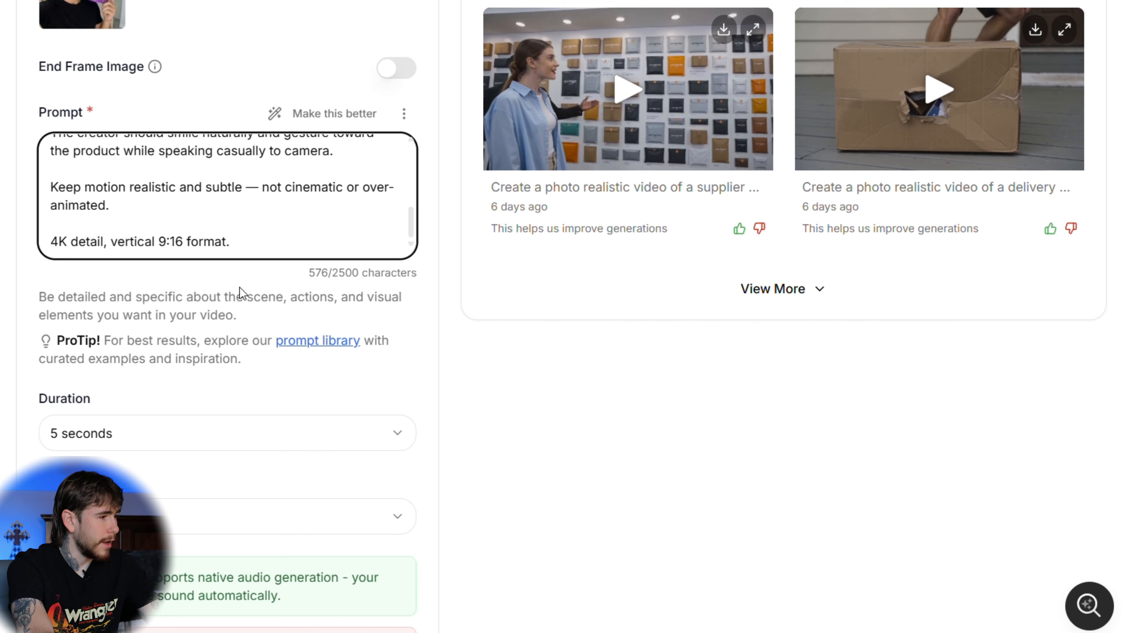
Step: Set the duration to 12 seconds and generate the video of the man with the supplement bag
click(120, 352)
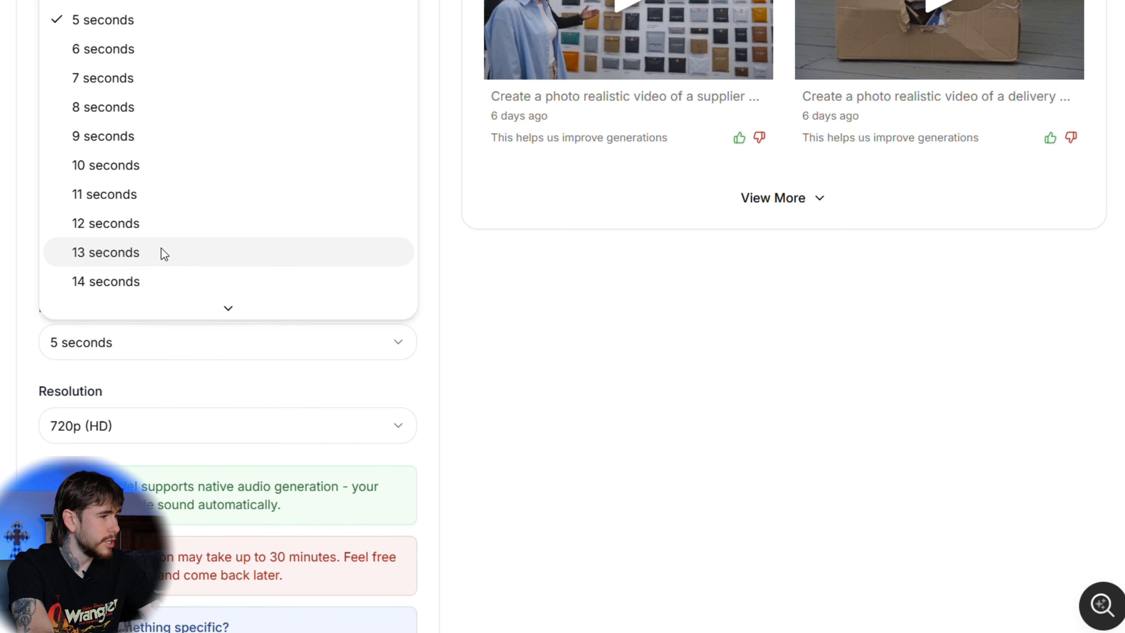
click(147, 223)
scroll(335, 287, down, 5)
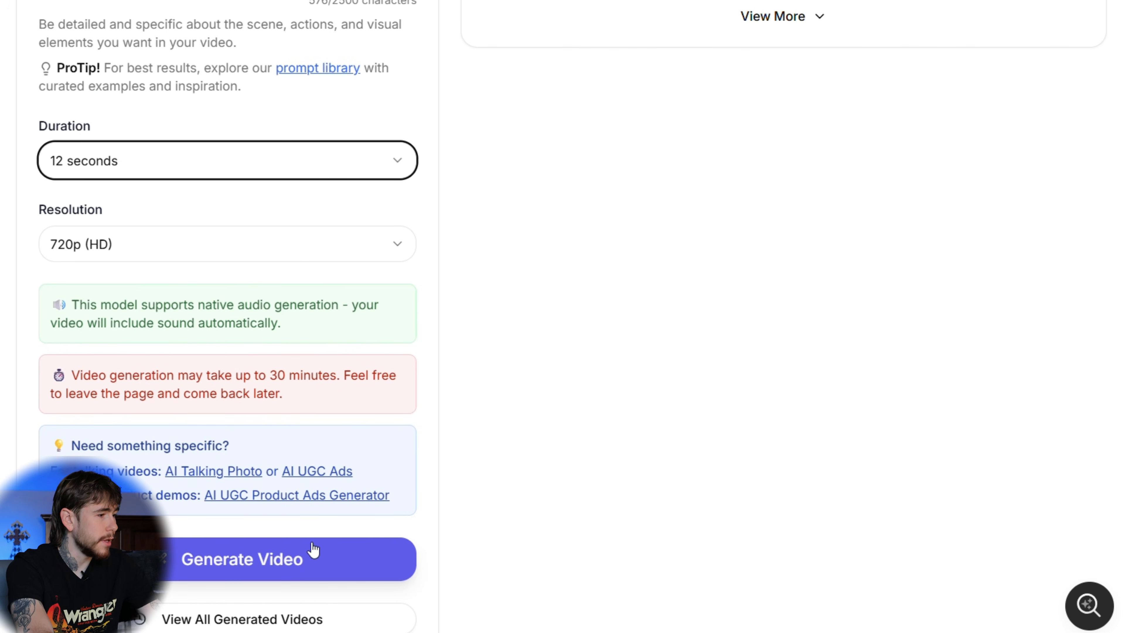
click(281, 548)
click(284, 554)
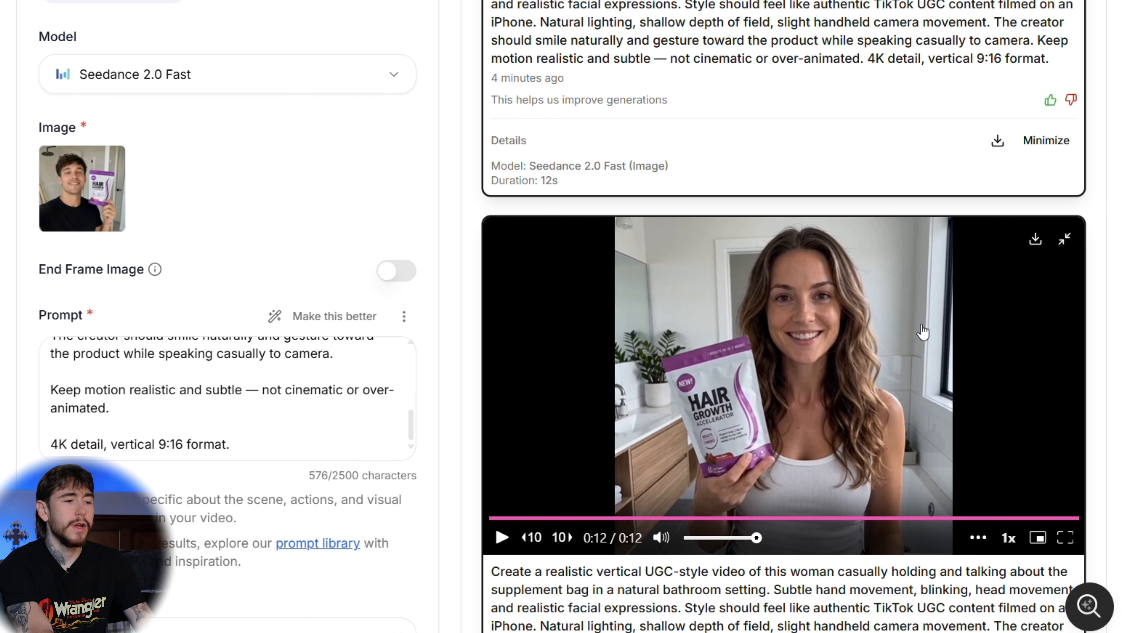
Step: Review the two generated videos and play the one of the man holding the bag
scroll(745, 483, up, 7)
scroll(790, 478, up, 2)
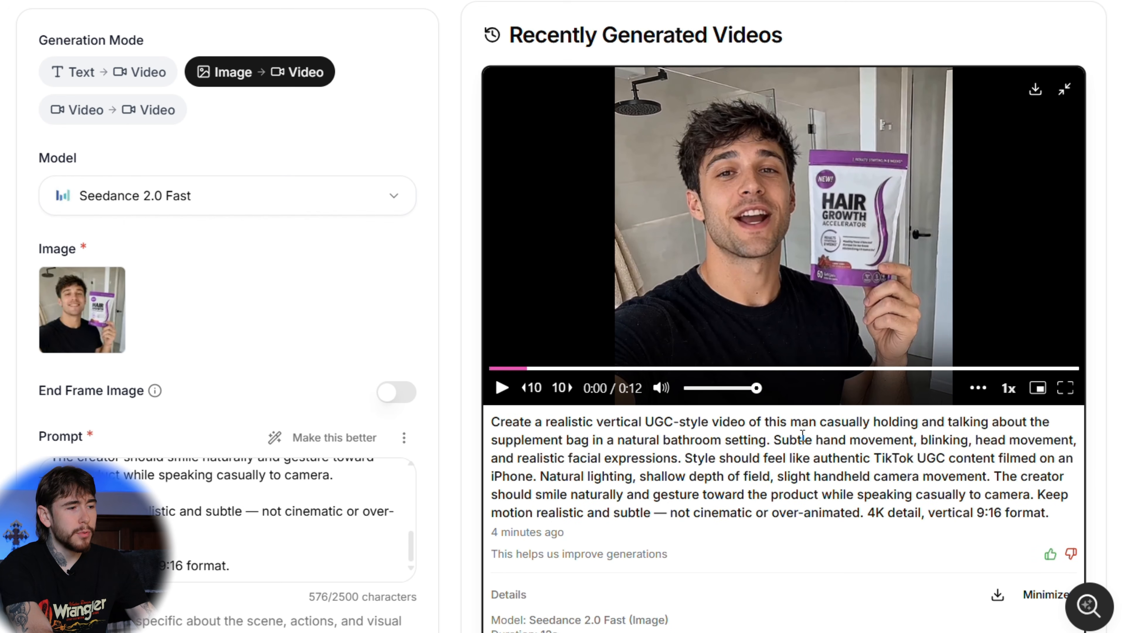
scroll(771, 248, down, 12)
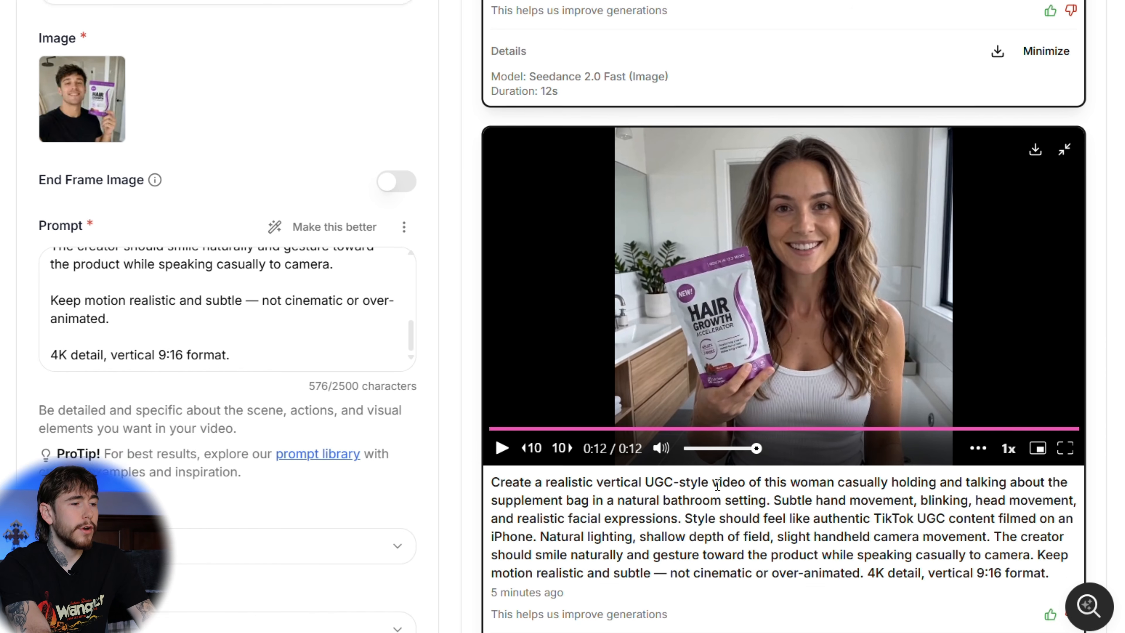
scroll(695, 472, up, 10)
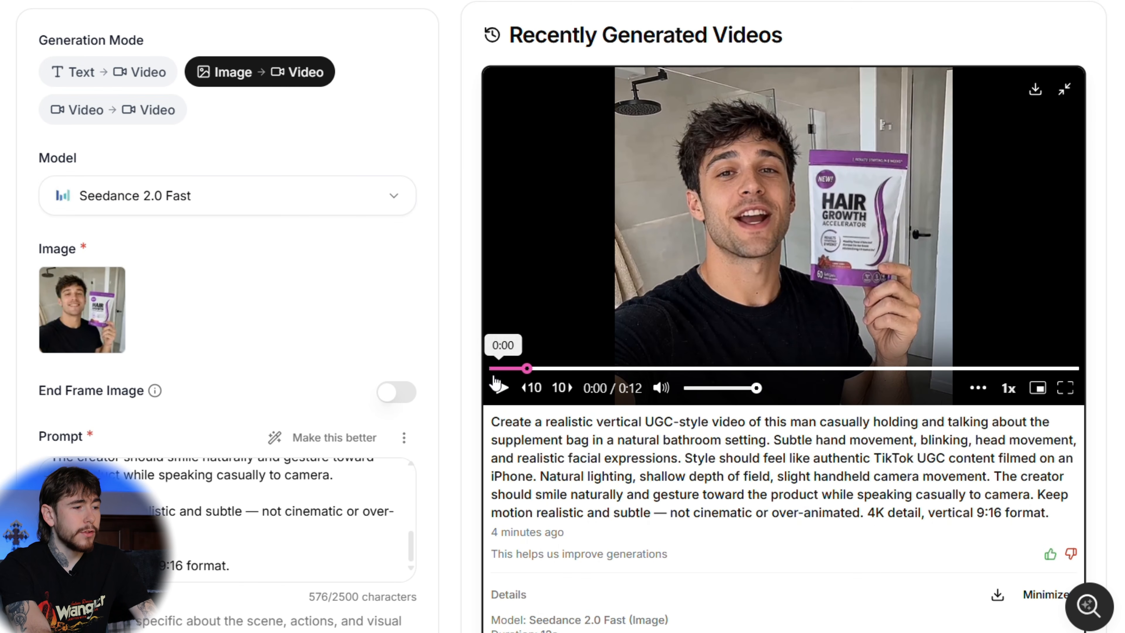
click(507, 393)
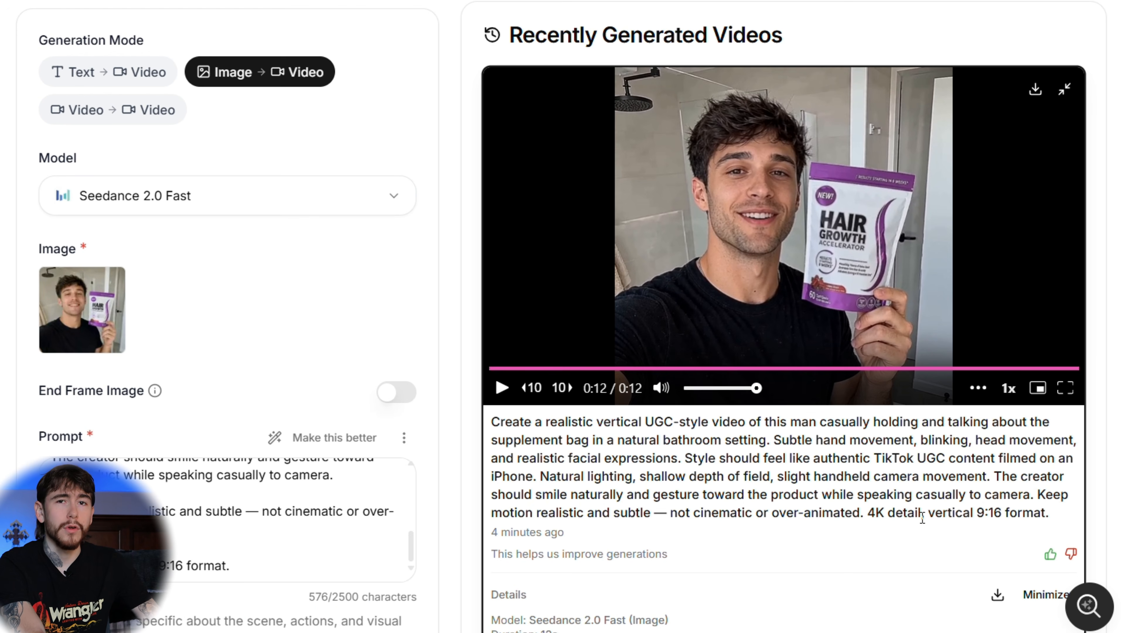
scroll(923, 516, down, 2)
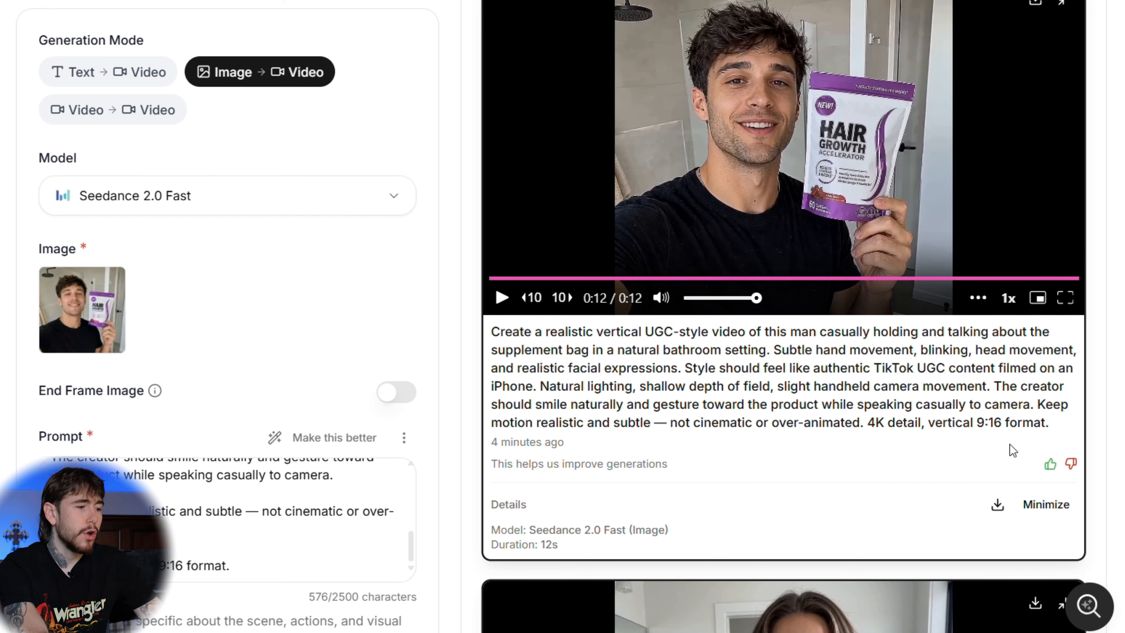
scroll(968, 415, down, 3)
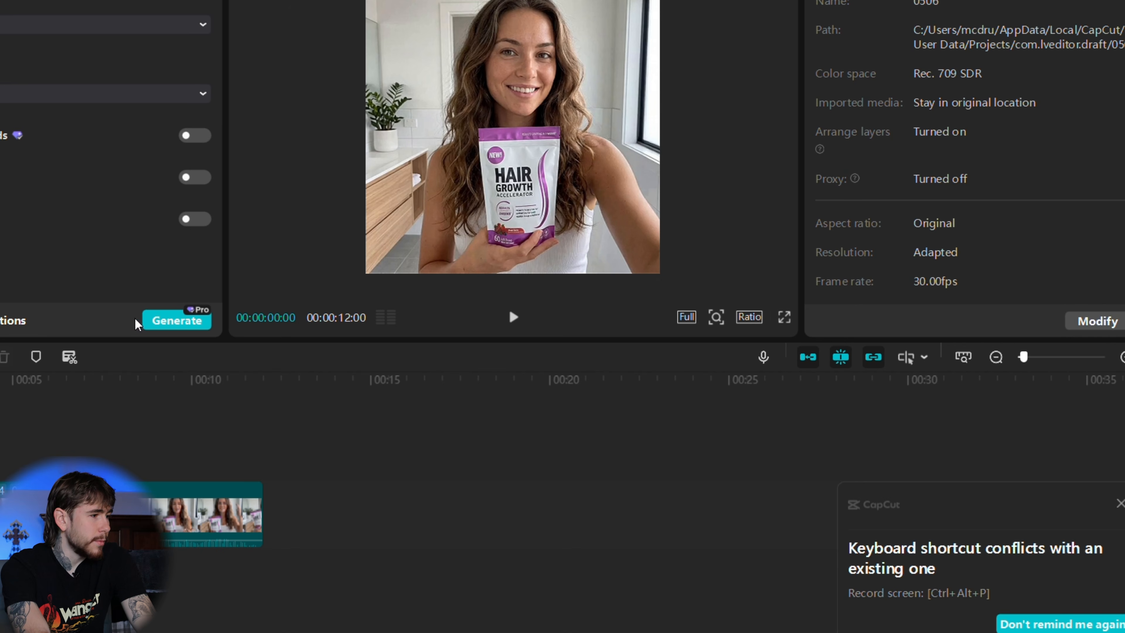
Step: In CapCut, generate captions for the woman's clip, apply the trending "LA VELOCE VOLPE MARRONE" template to all of them, and preview the result
click(148, 321)
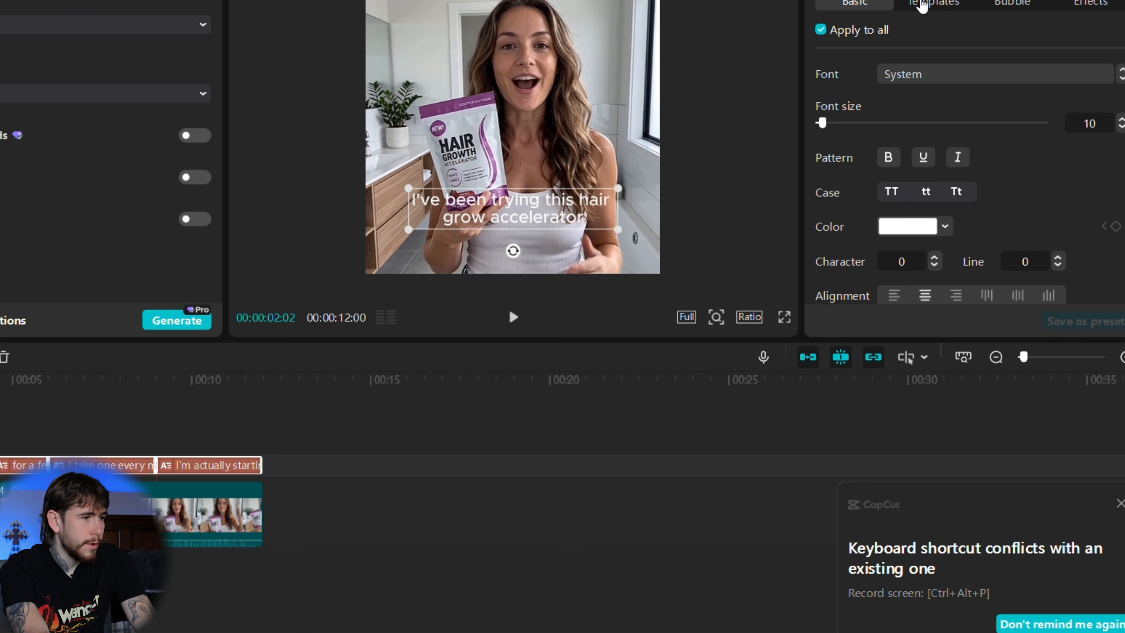
click(923, 5)
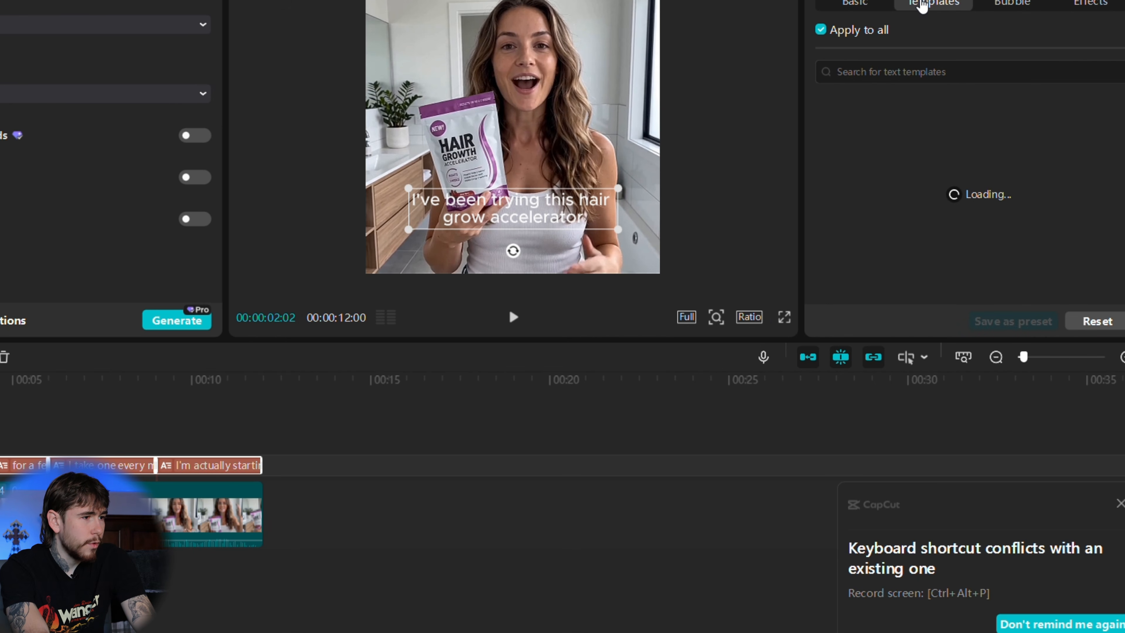
scroll(992, 150, down, 2)
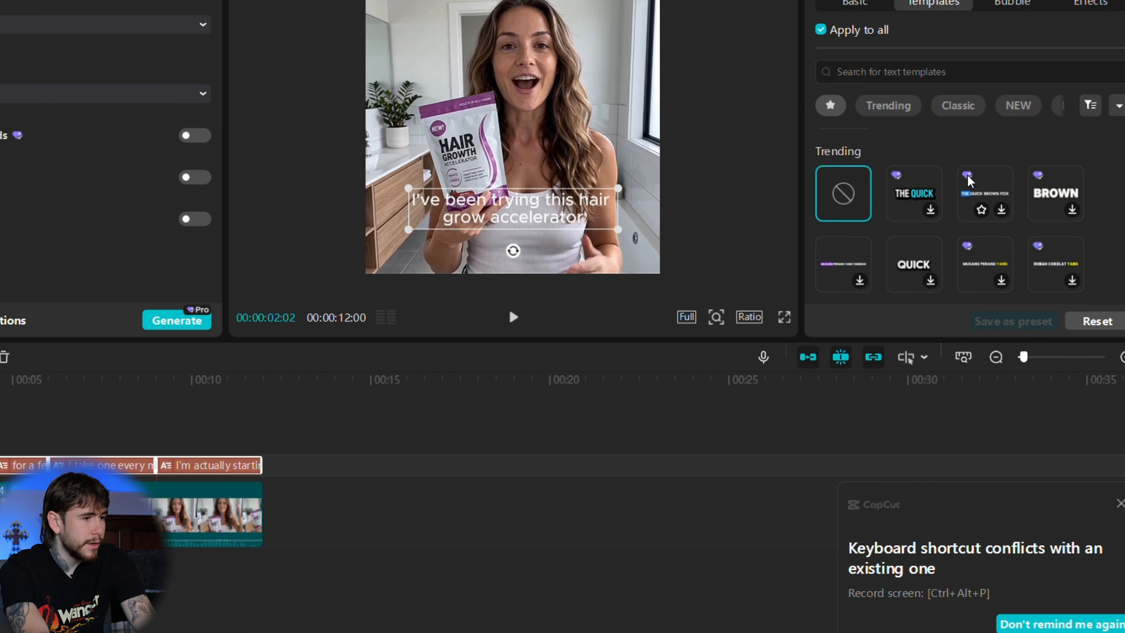
click(514, 317)
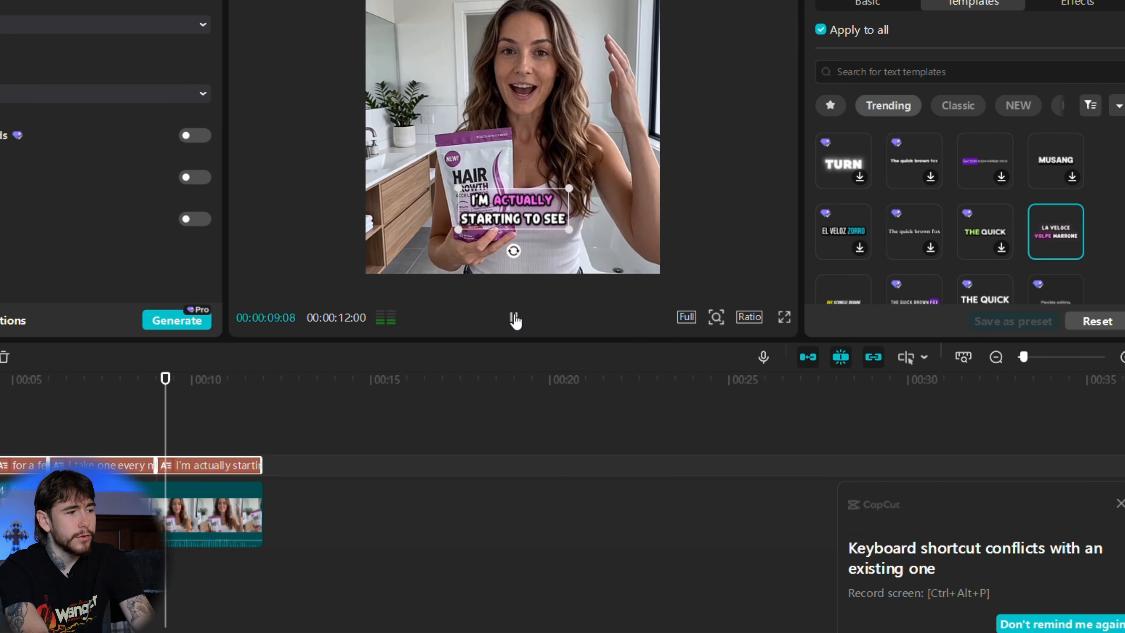
click(514, 317)
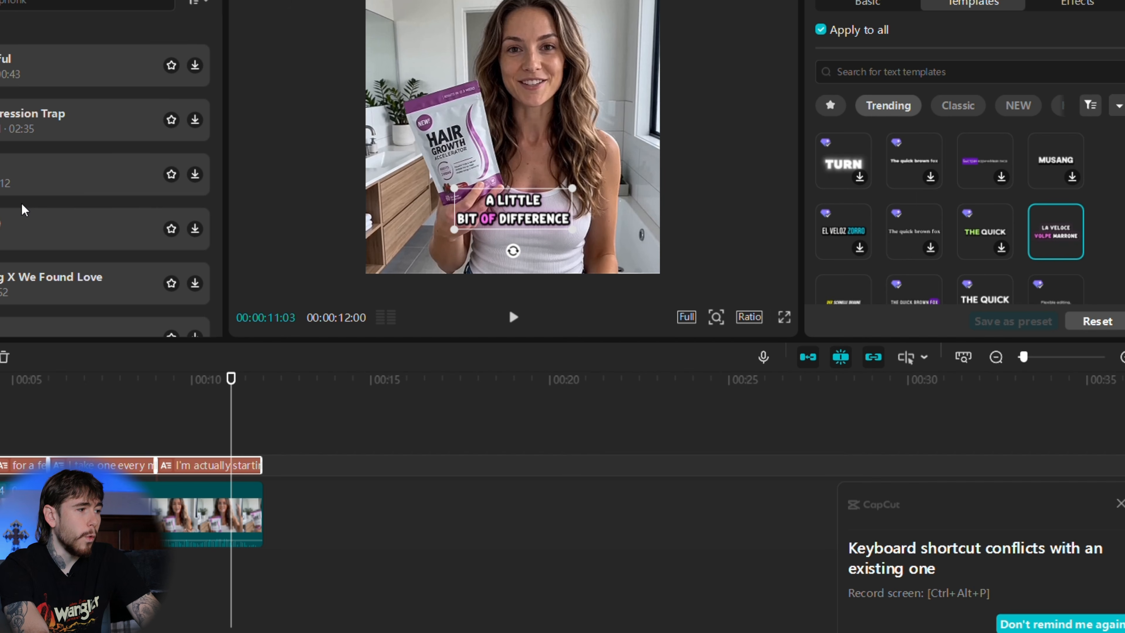
Step: Browse the music library for a background track and move the playhead back toward the start of the clip
scroll(25, 209, down, 5)
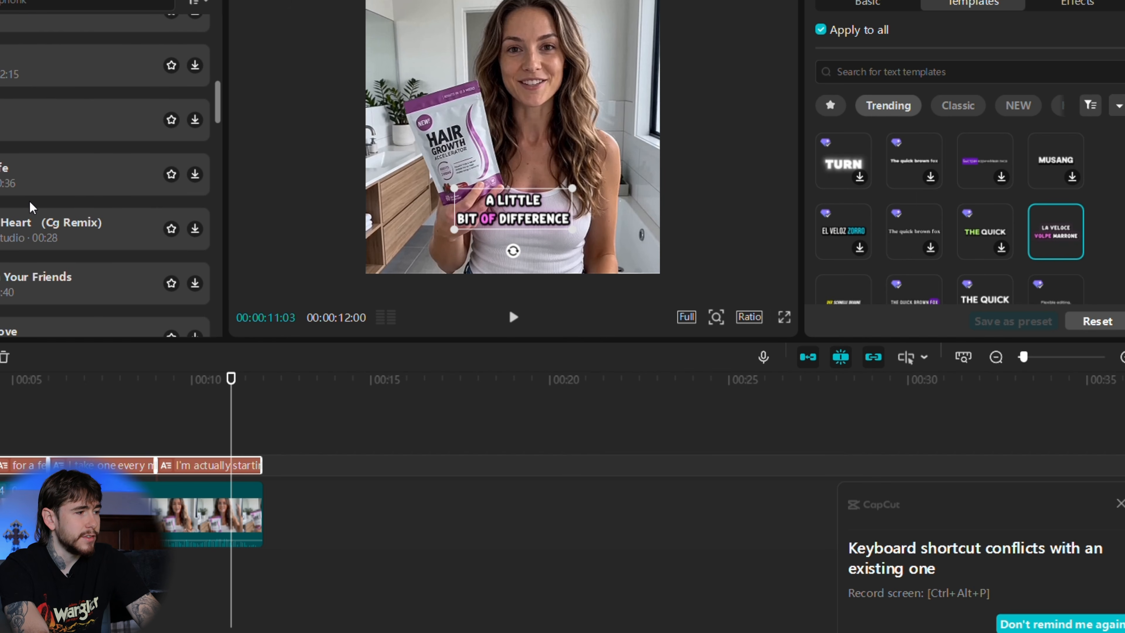
scroll(5, 180, down, 5)
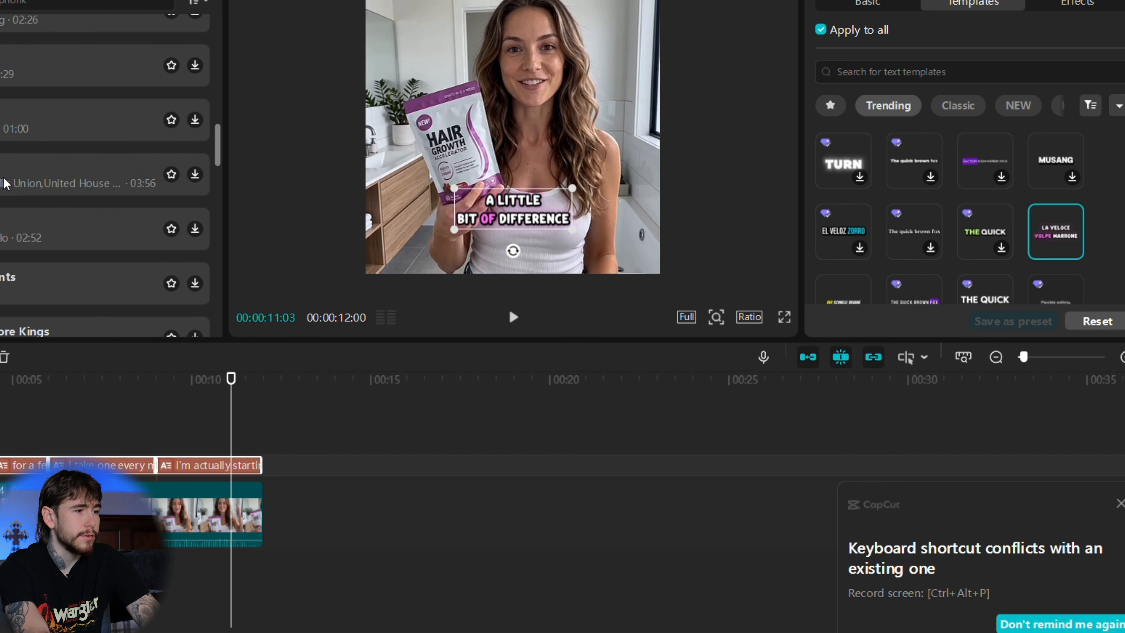
click(4, 443)
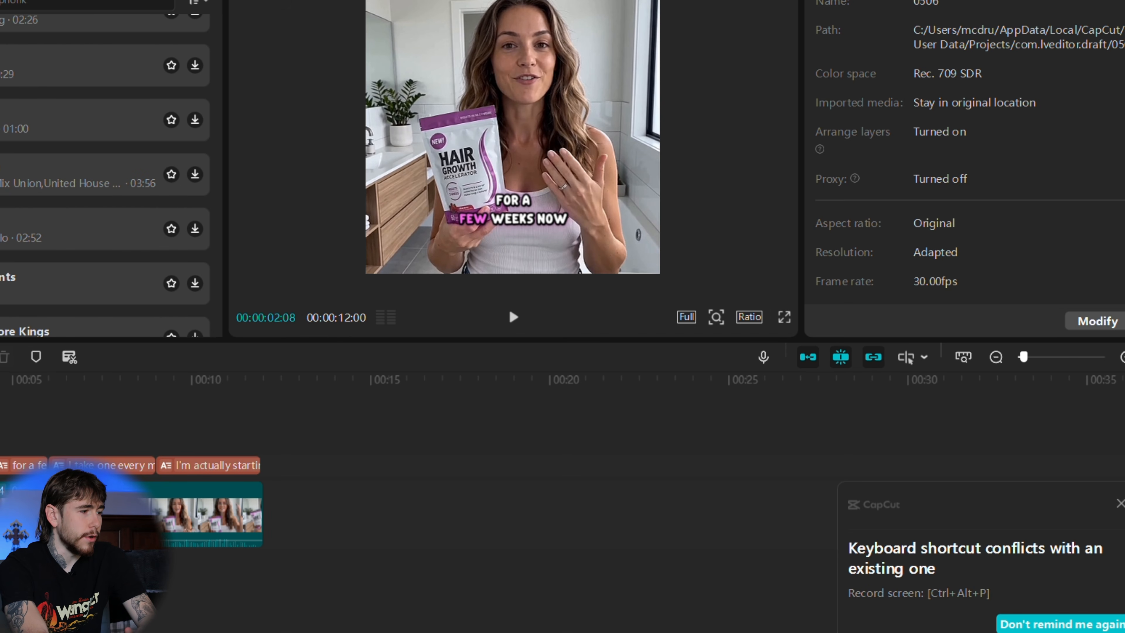
Step: On Pexels, browse the free hair care videos and download the KoolShooters clip of a hand running through long brown hair
drag(0, 416, 59, 424)
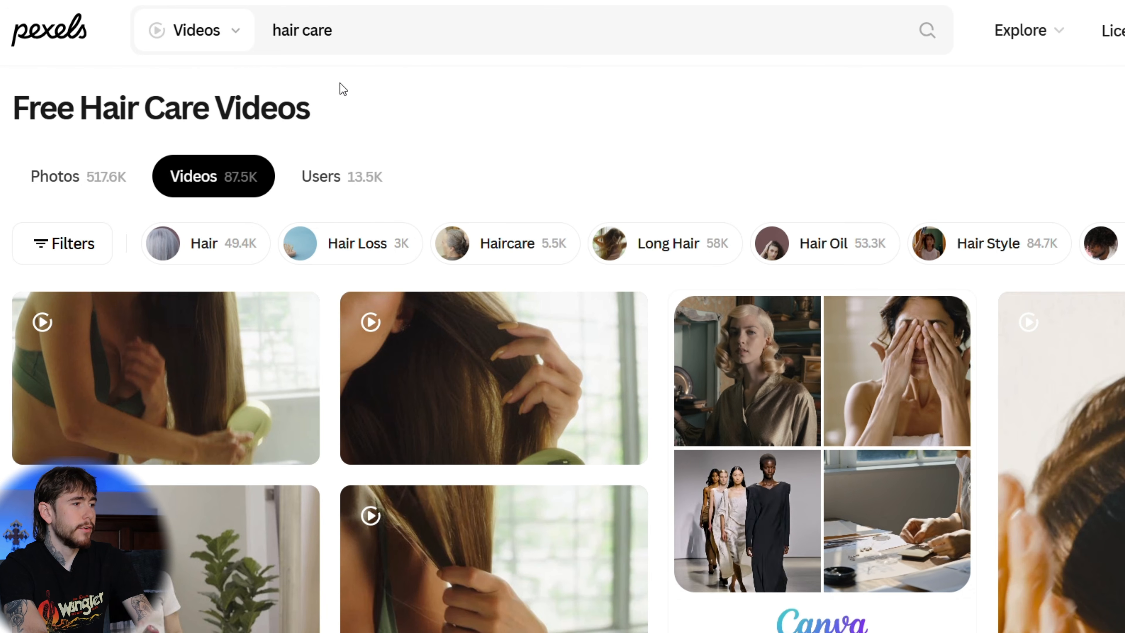
scroll(315, 133, down, 10)
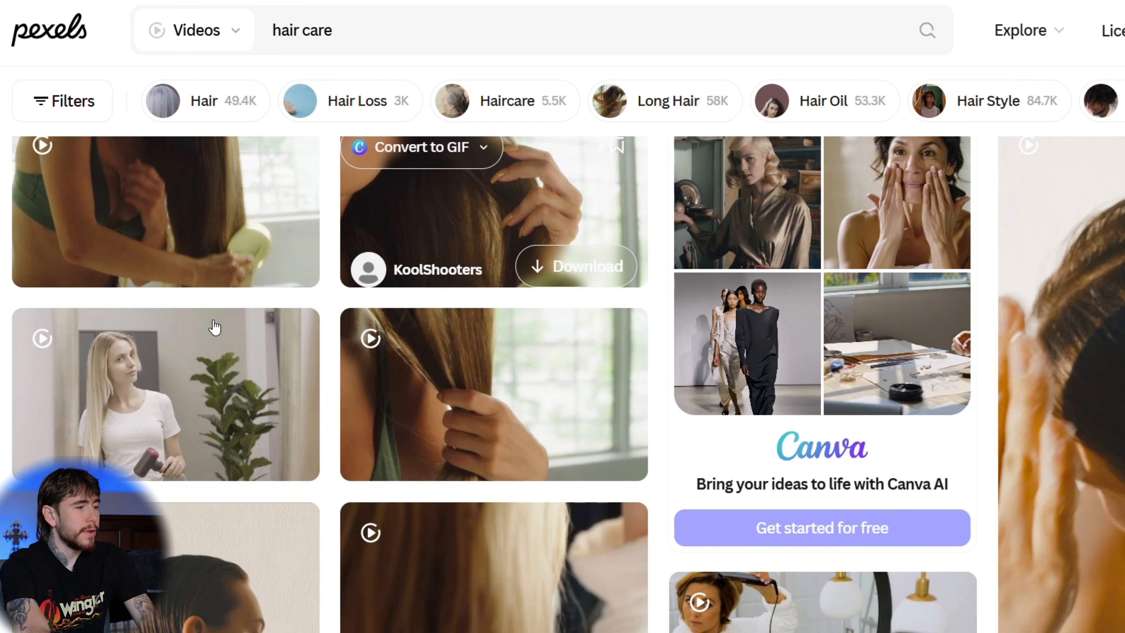
scroll(915, 310, down, 4)
scroll(916, 310, down, 15)
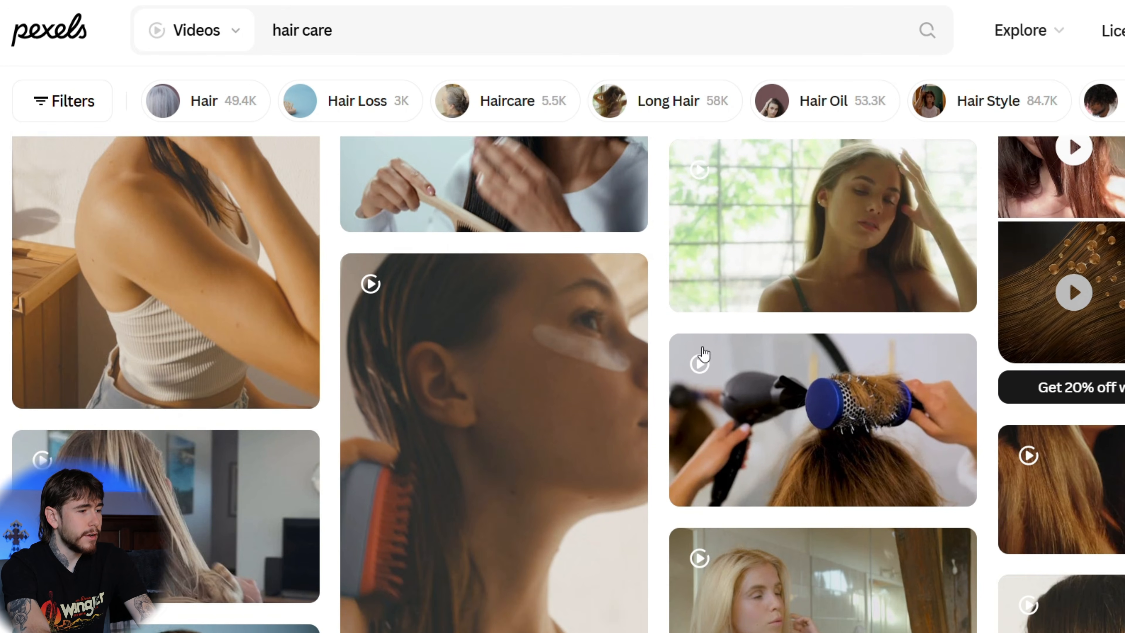
scroll(1026, 370, down, 15)
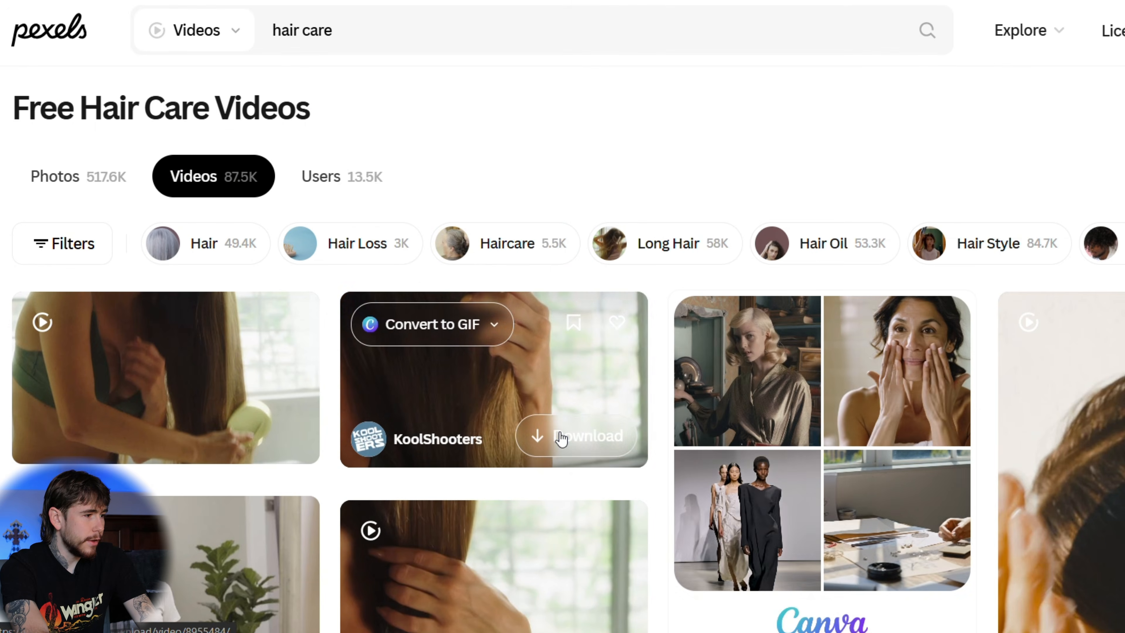
click(535, 432)
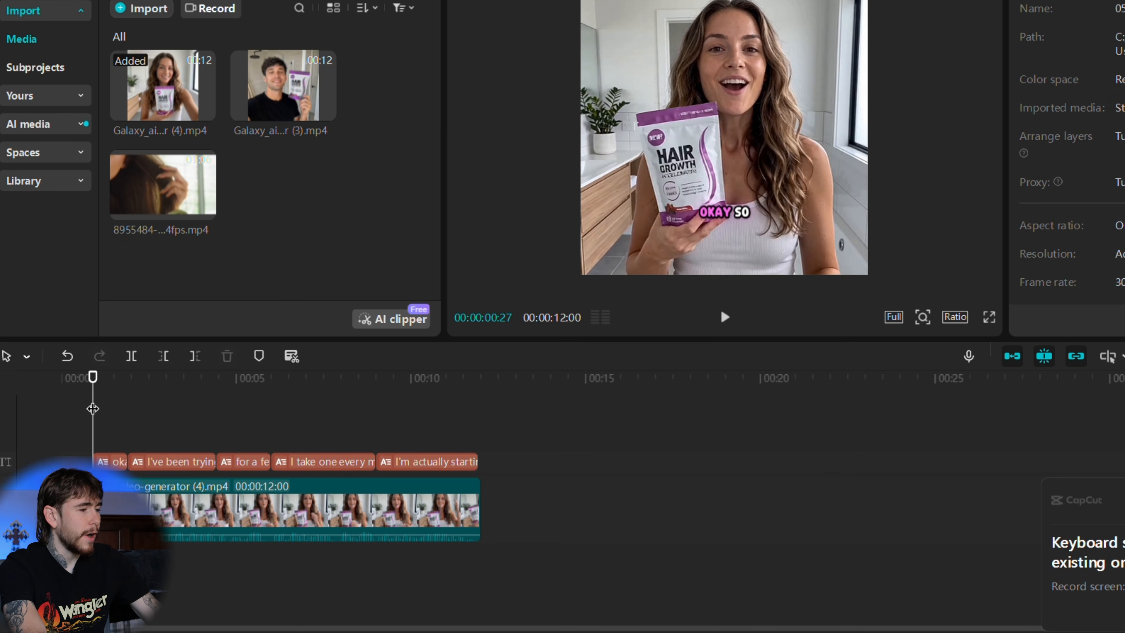
Step: In CapCut, place the downloaded hair clip above the woman's video from the 9-second mark and trim it to end with her clip
drag(93, 409, 379, 422)
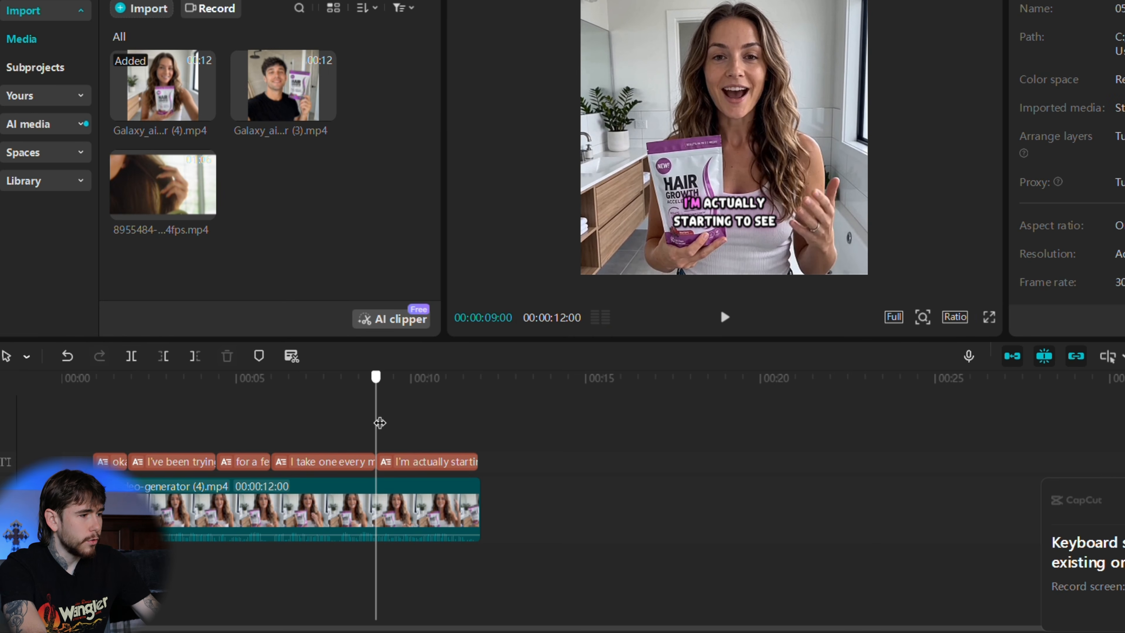
drag(135, 189, 382, 424)
click(499, 415)
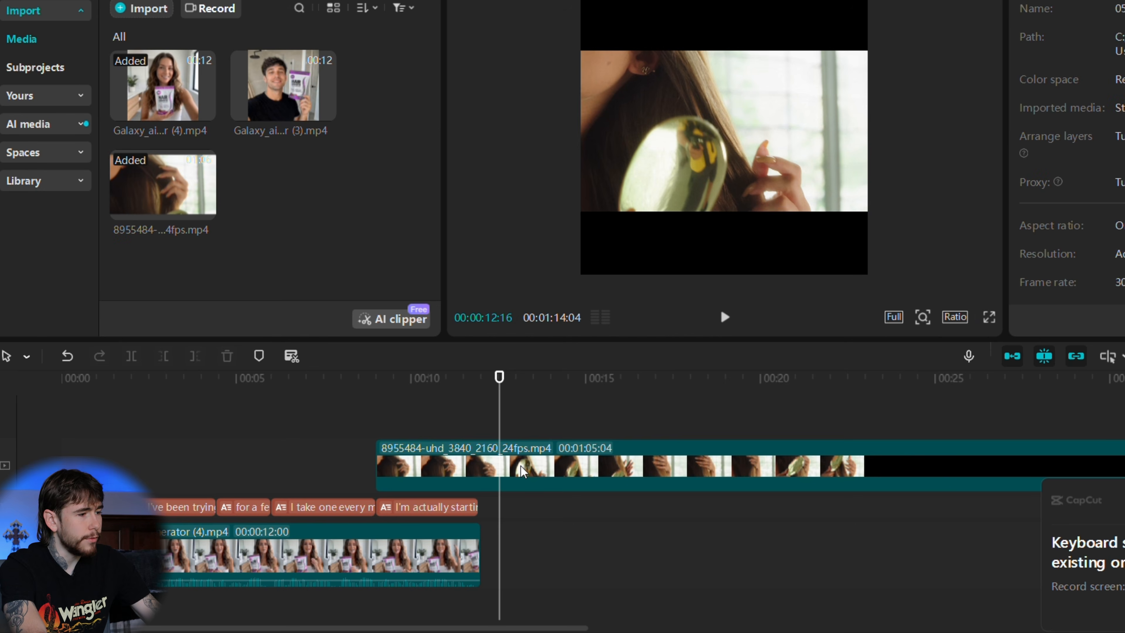
click(504, 452)
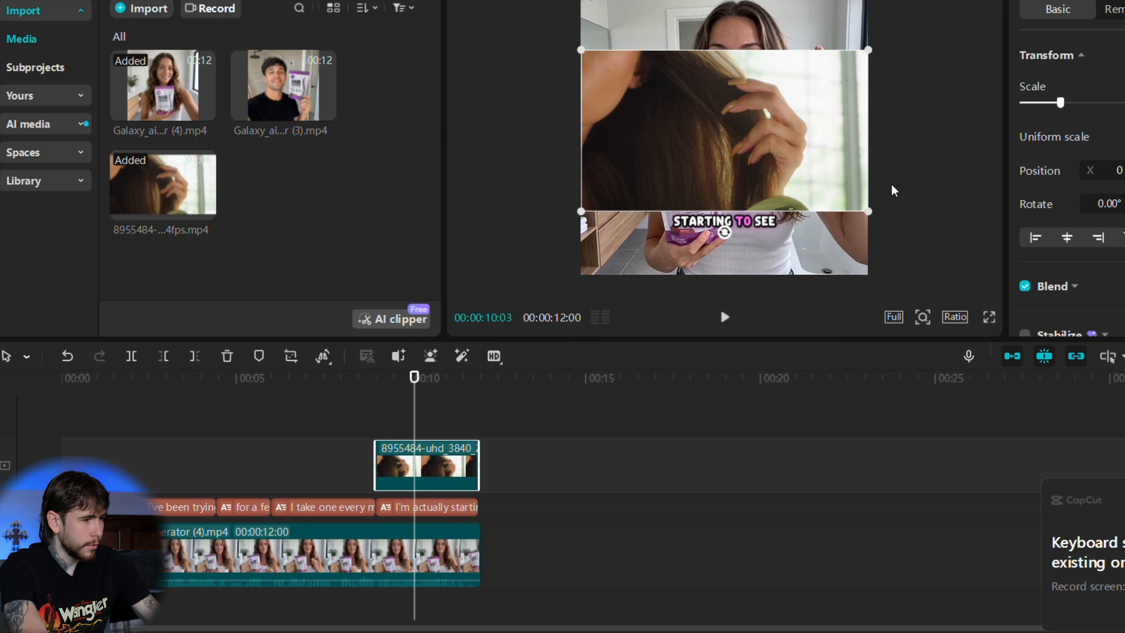
Step: Scale the hair clip up to fill the frame and move the "I'm actually starting" caption to a track above it
drag(868, 212, 973, 485)
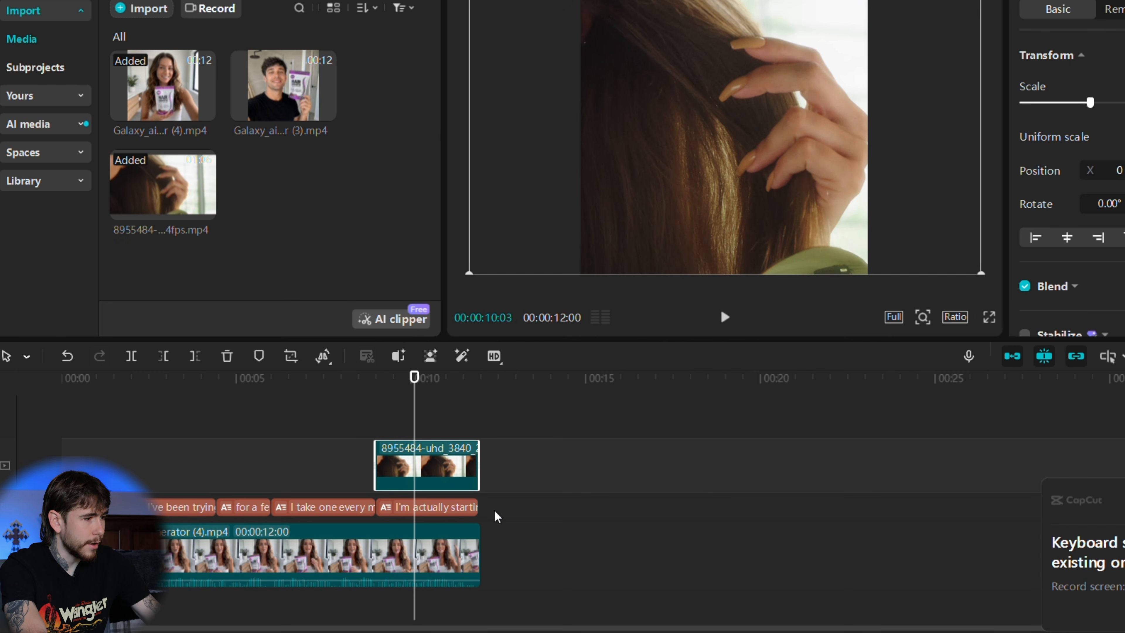
drag(427, 514, 429, 426)
Step: Apply the Zoom 1 entrance animation to the hair clip
click(339, 455)
click(416, 483)
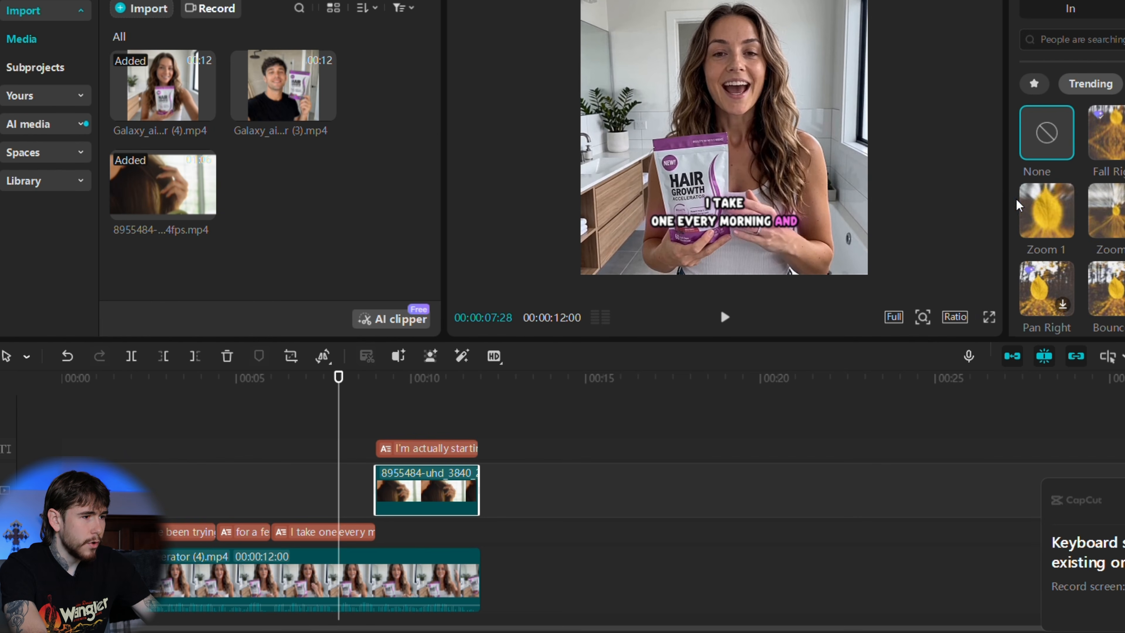
click(1056, 211)
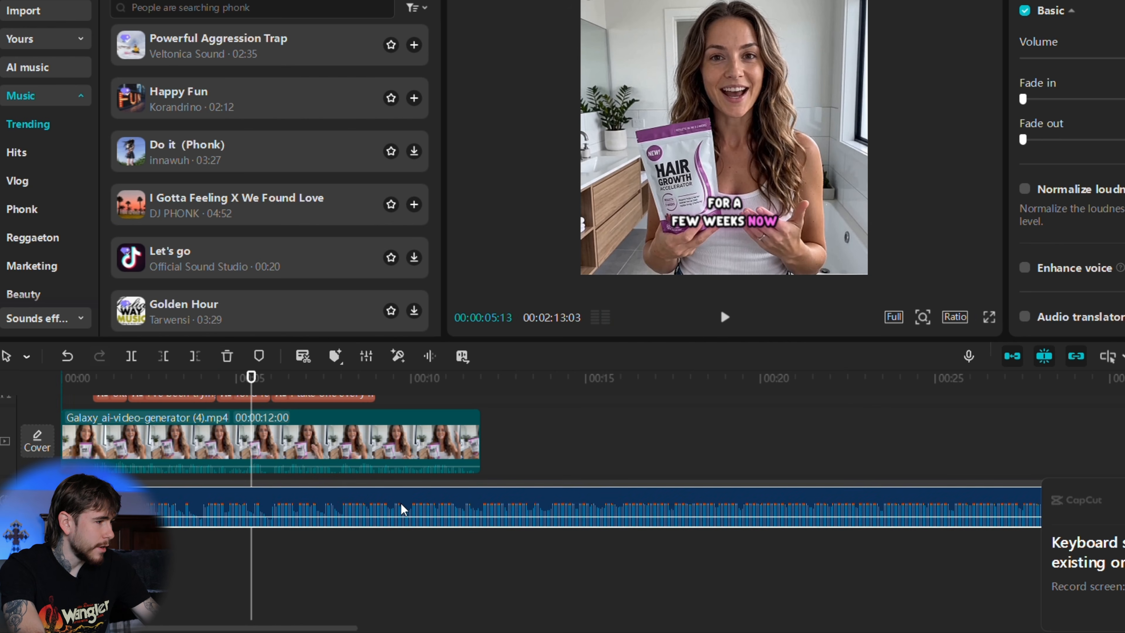
Step: Lower the background music's volume and trim the track to the 12-second video, with a short fade in and fade out
click(1068, 58)
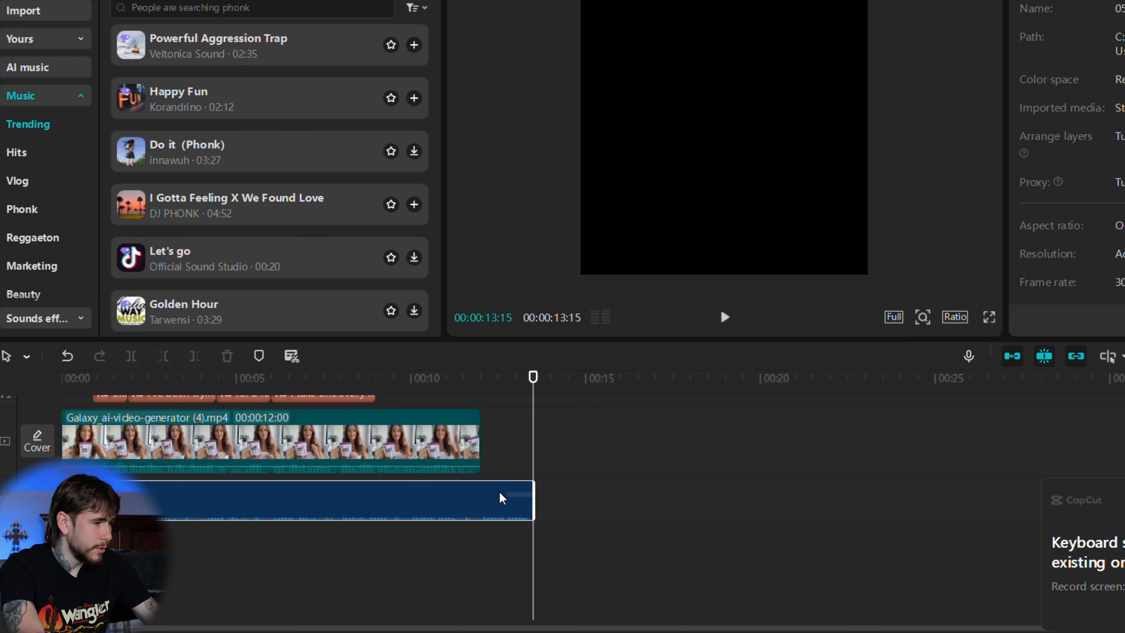
click(491, 498)
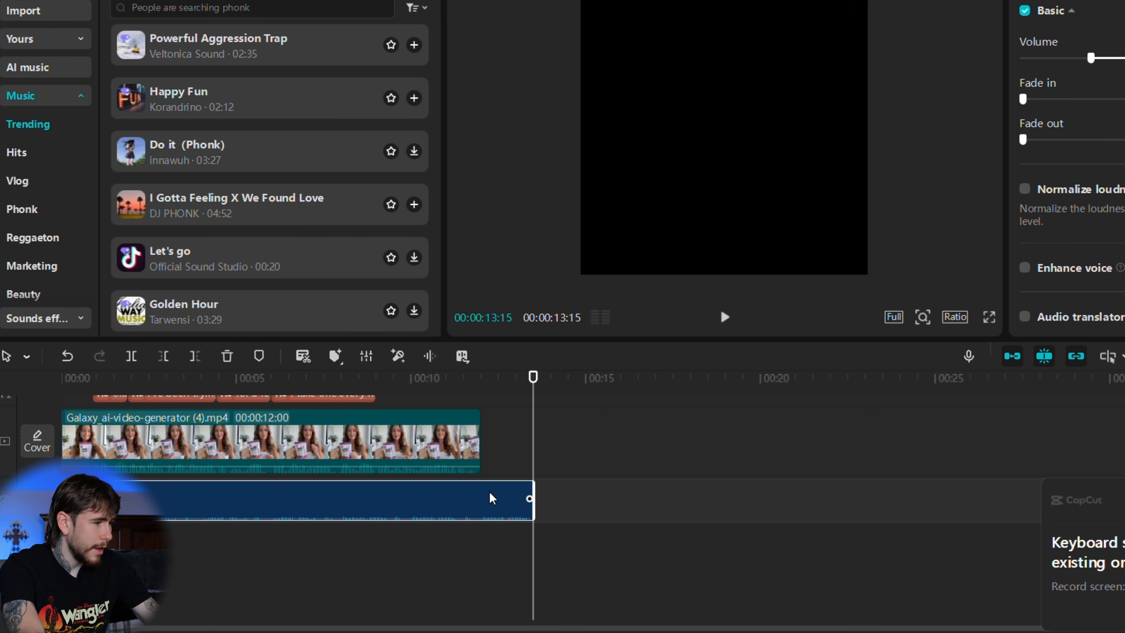
drag(527, 493, 492, 492)
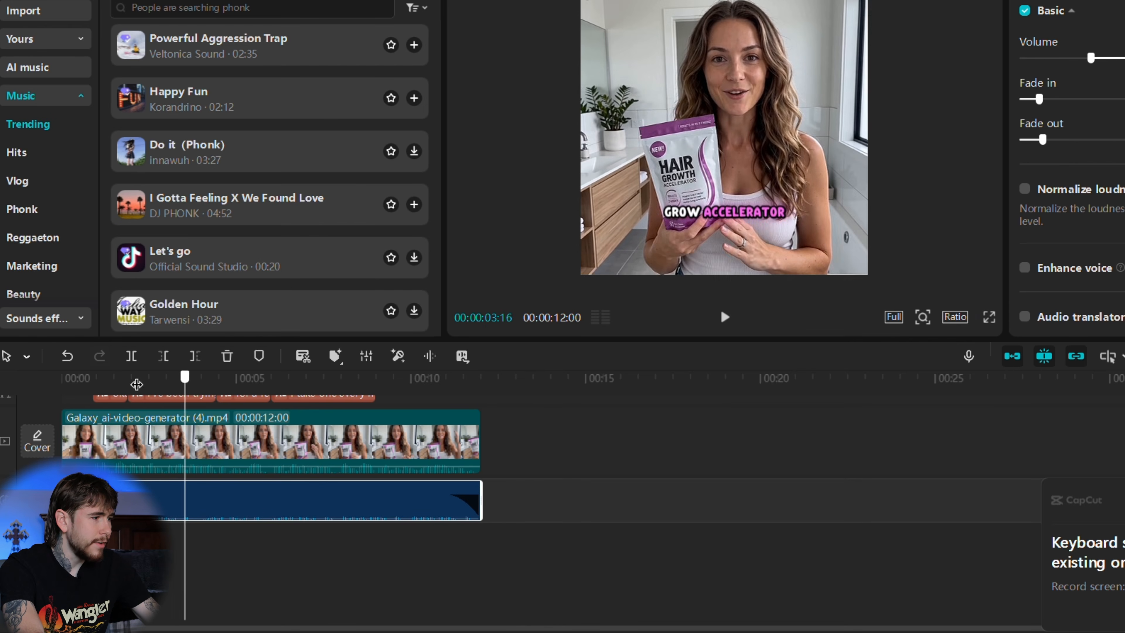
Step: Play the finished video from the beginning to preview it with captions, overlay clip and music
click(49, 372)
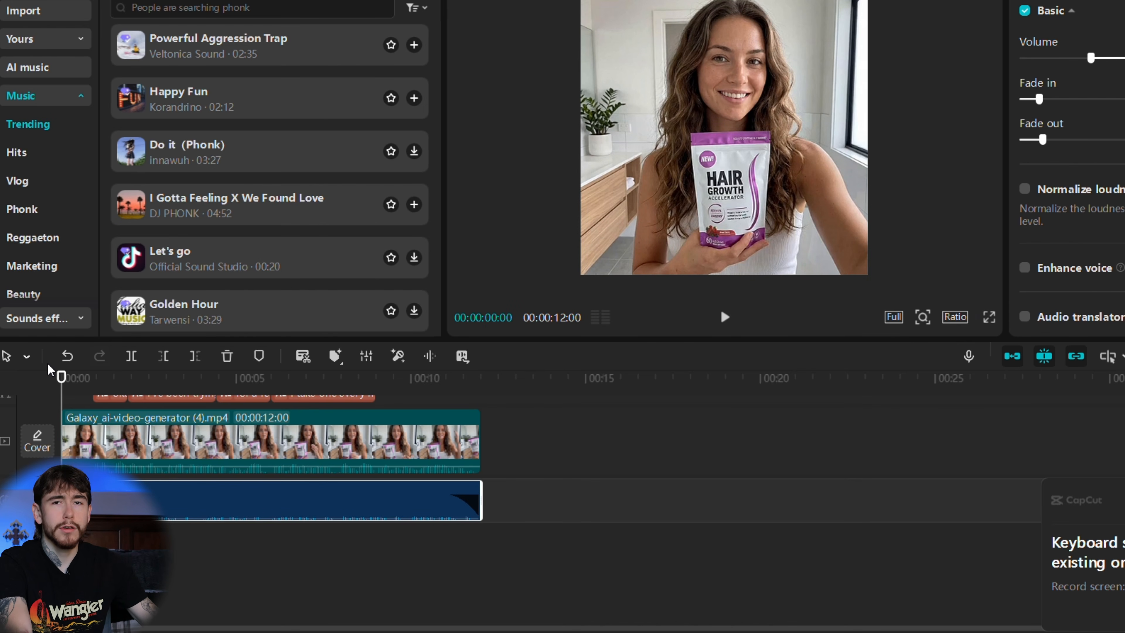
key(space)
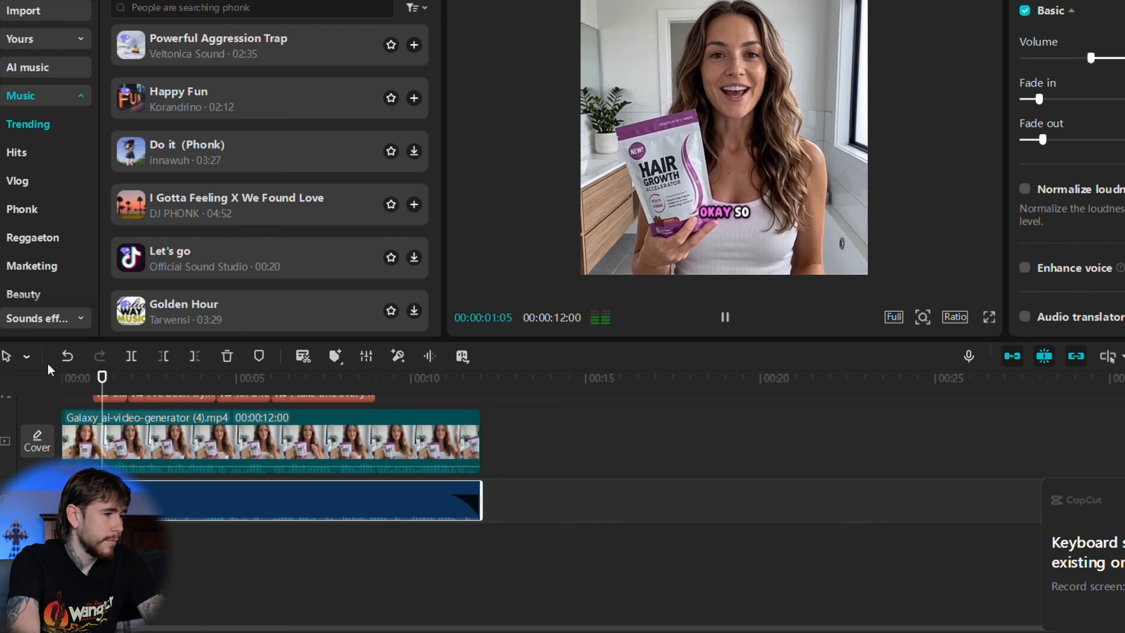